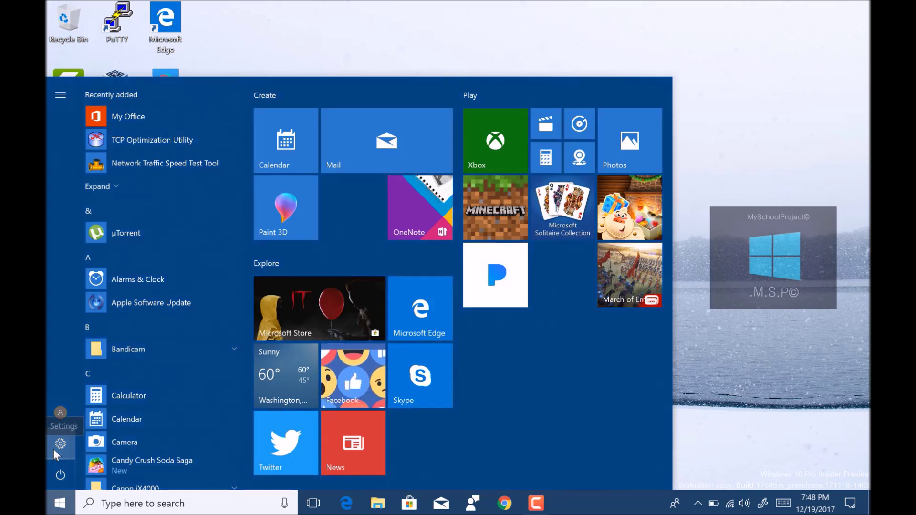
Open the Update & Security settings and retry the failed Windows updates.
scroll(464, 310, down, 5)
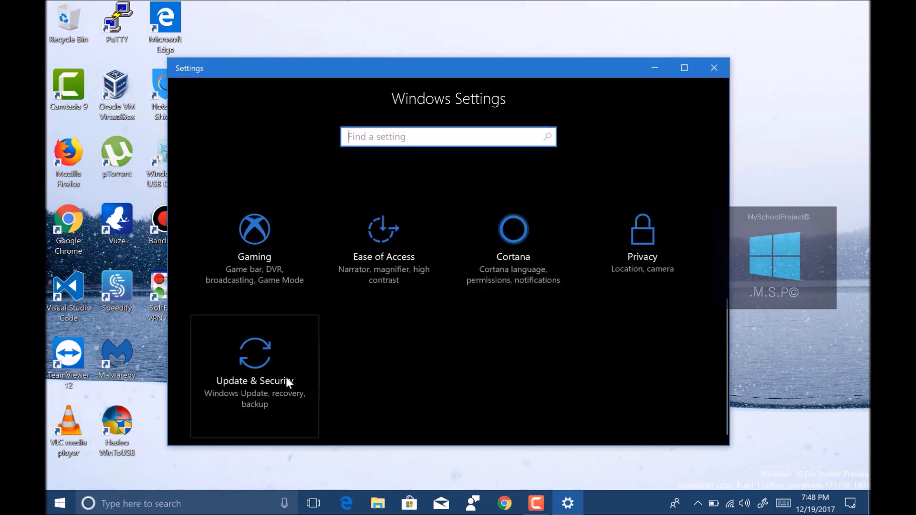
click(279, 379)
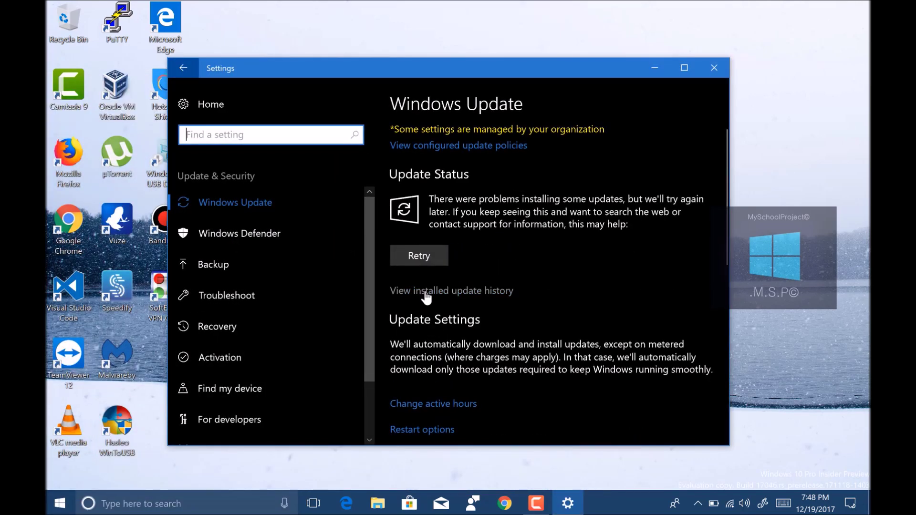
click(428, 259)
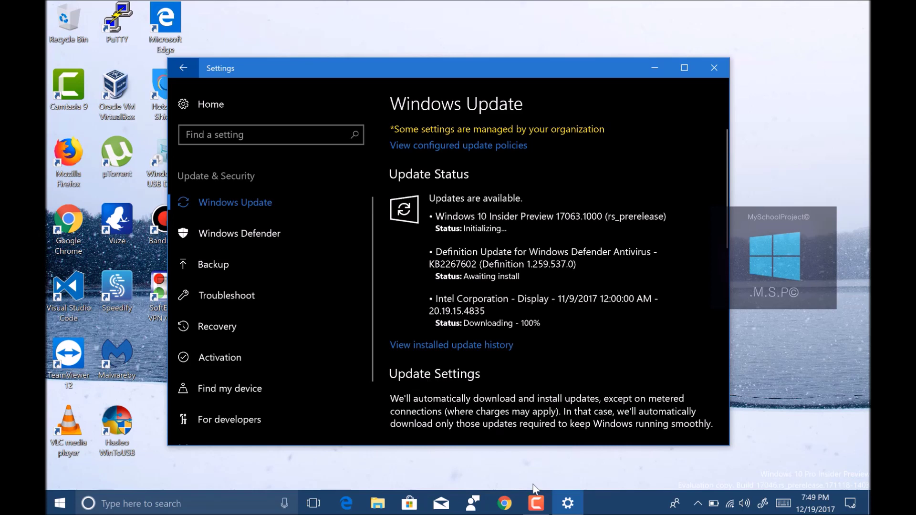
Open the Windows Insider Program settings and review the preview build content and pace options.
scroll(267, 397, down, 2)
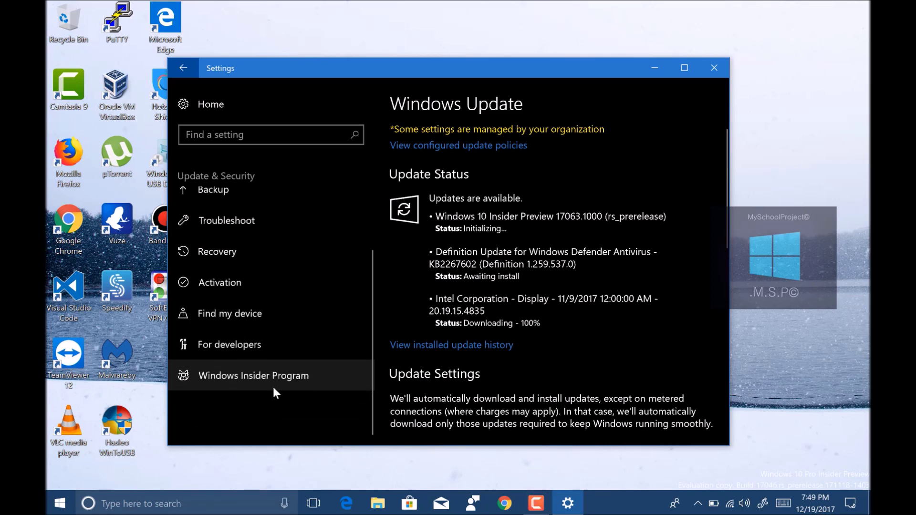
click(274, 379)
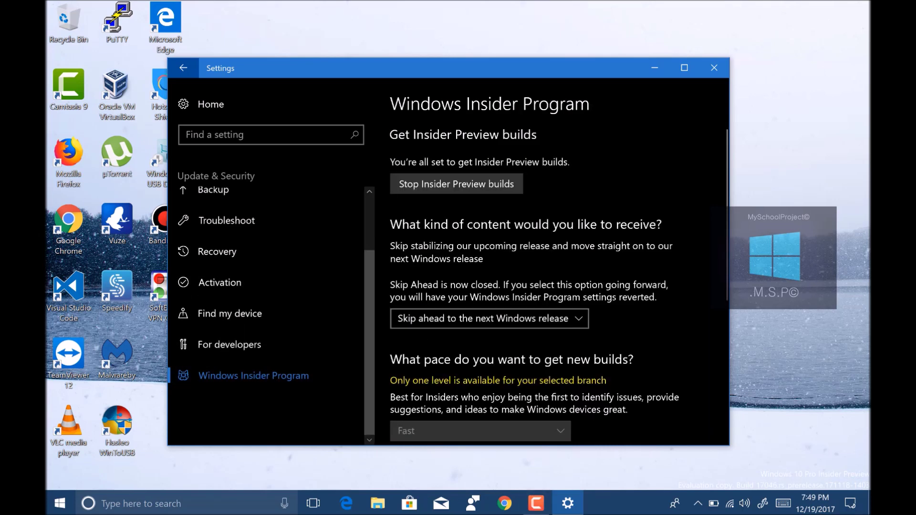
scroll(718, 244, down, 1)
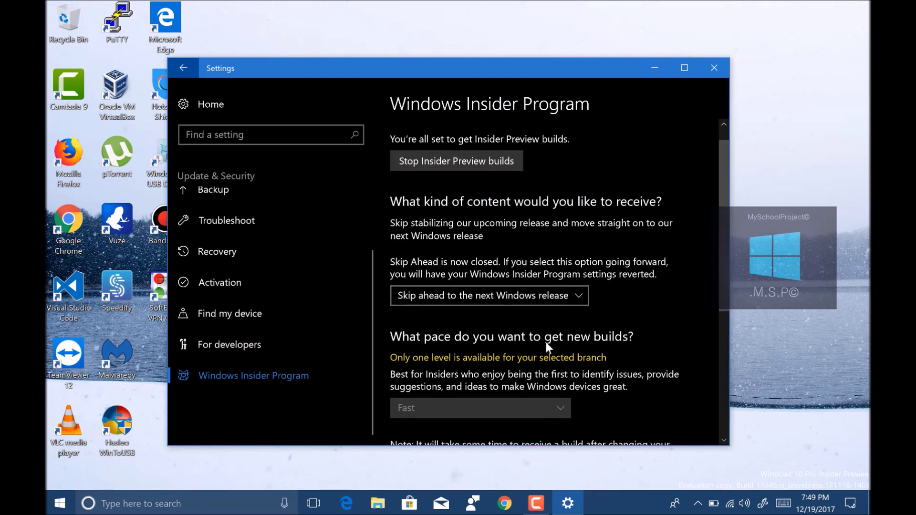
Open the System About page and examine the installed Windows edition, version and OS build.
click(183, 68)
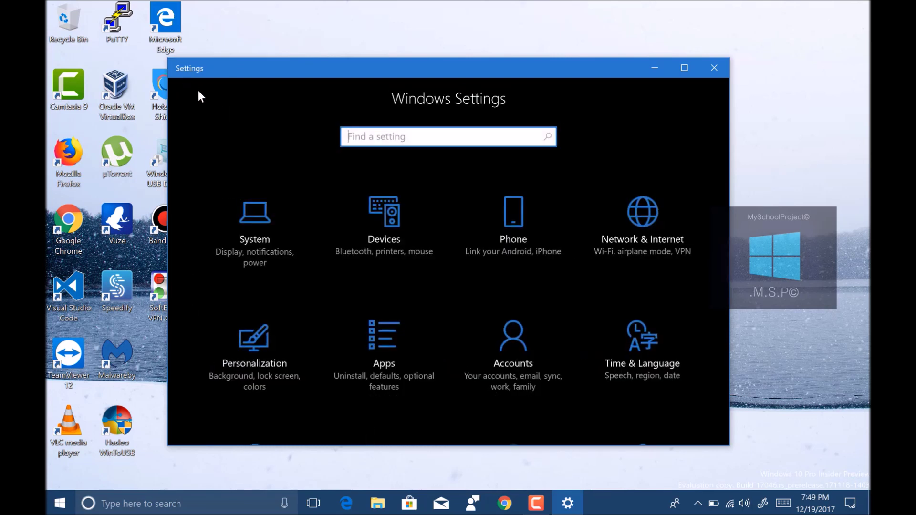
click(284, 246)
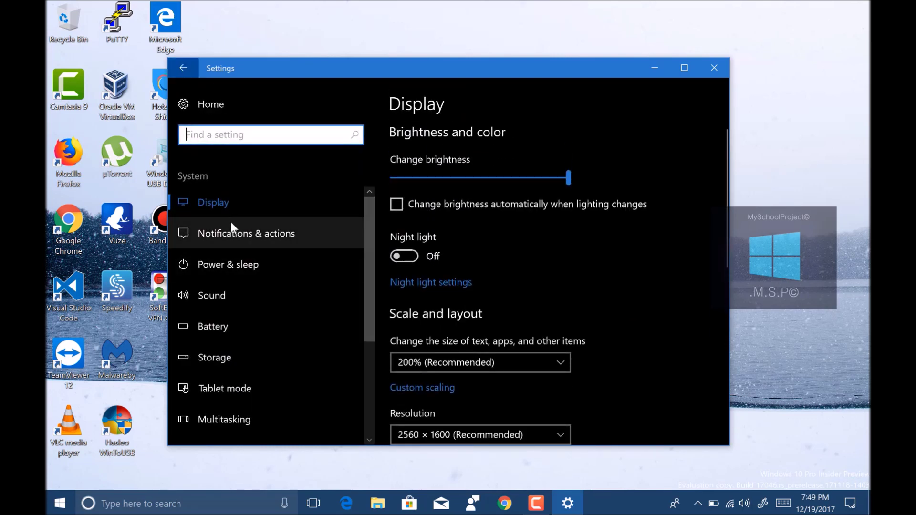
scroll(257, 357, down, 3)
click(233, 388)
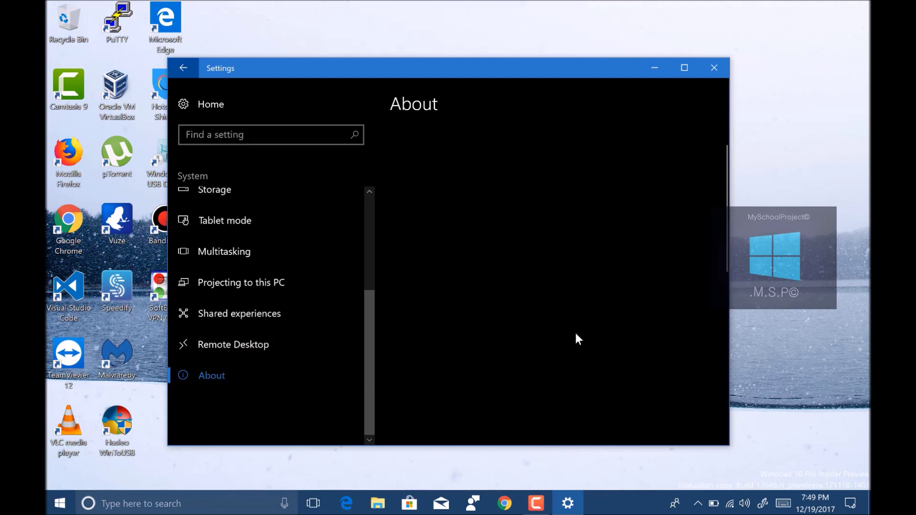
scroll(551, 348, down, 5)
scroll(530, 351, up, 2)
scroll(581, 325, down, 1)
scroll(308, 293, up, 3)
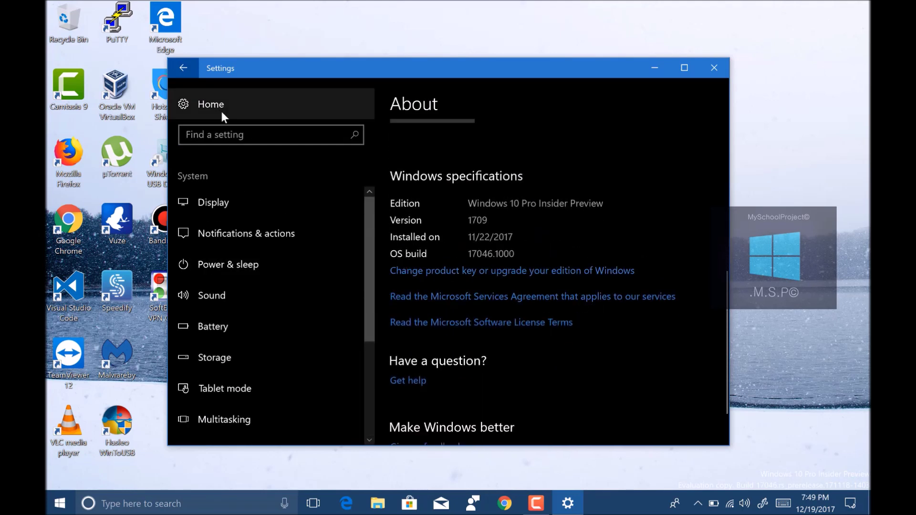
Return to Windows Update under Update & Security and look over the update status and related links.
click(217, 107)
scroll(567, 316, down, 5)
click(225, 351)
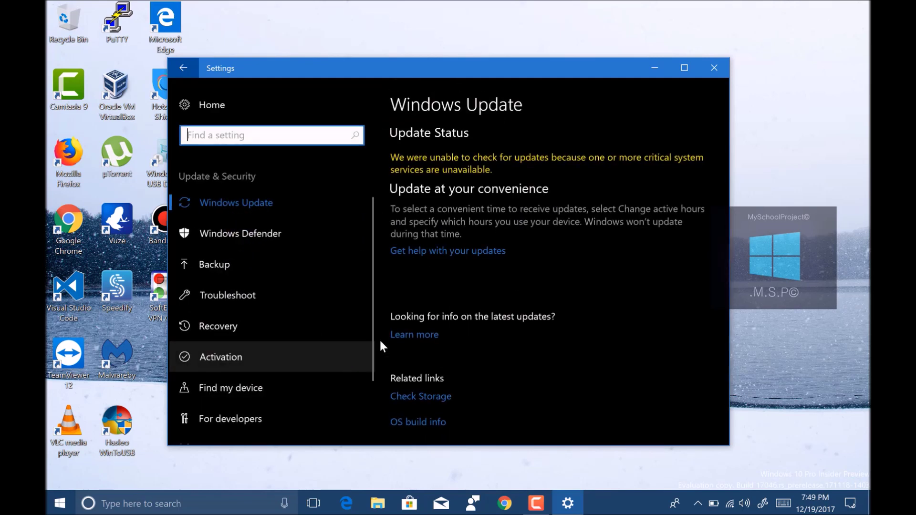
scroll(528, 301, down, 3)
scroll(407, 233, up, 3)
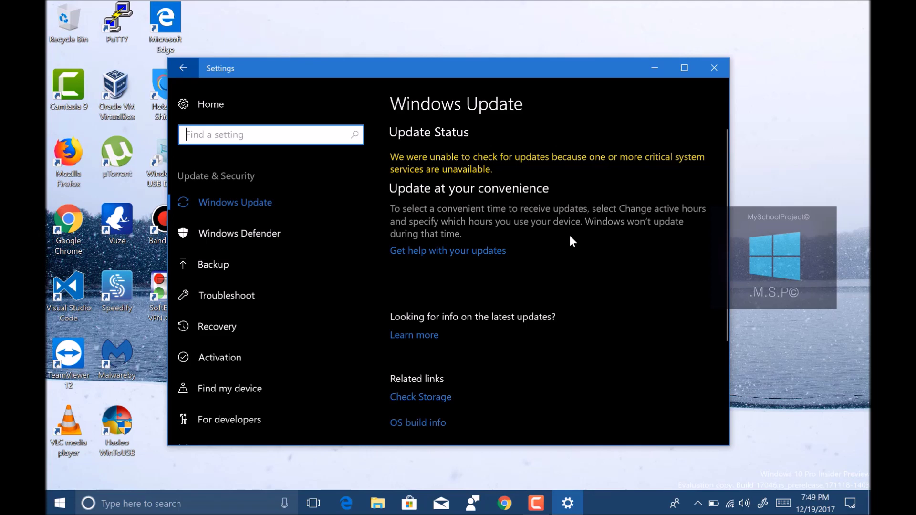
scroll(573, 240, down, 3)
scroll(572, 236, up, 3)
click(536, 504)
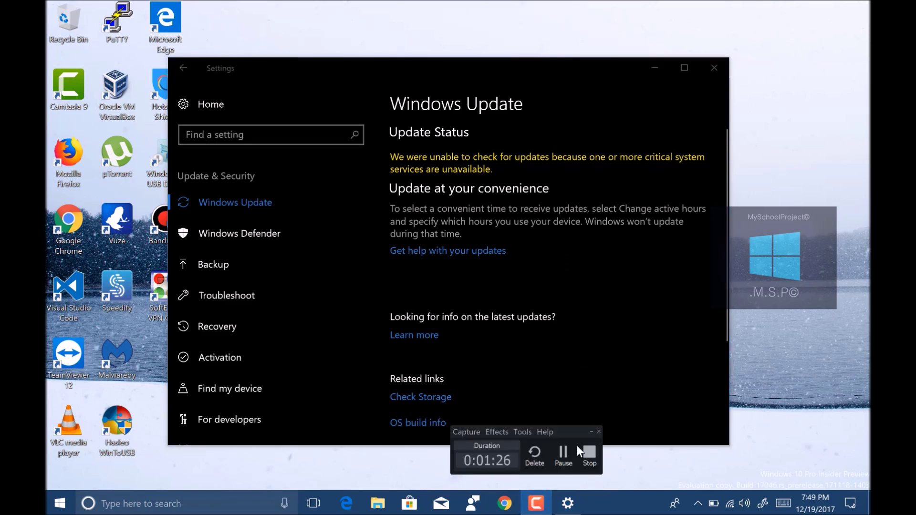
click(564, 458)
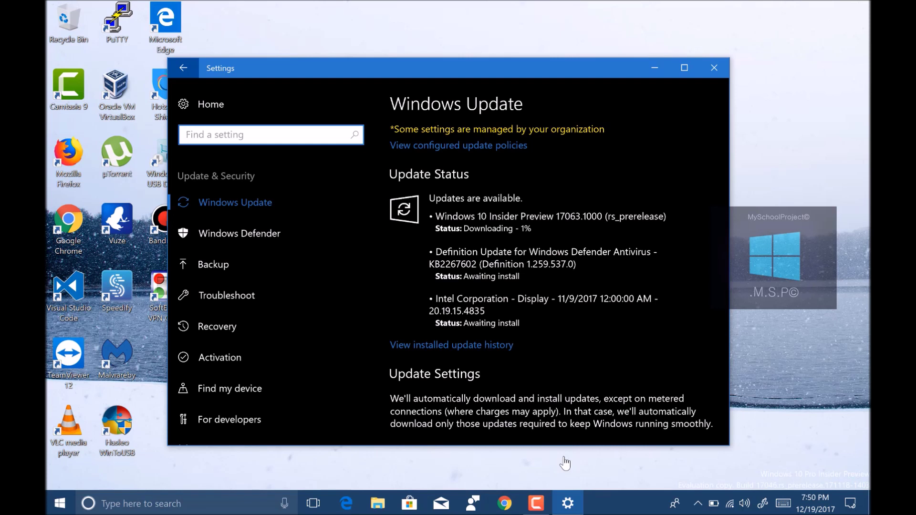
click(536, 503)
click(564, 456)
click(536, 503)
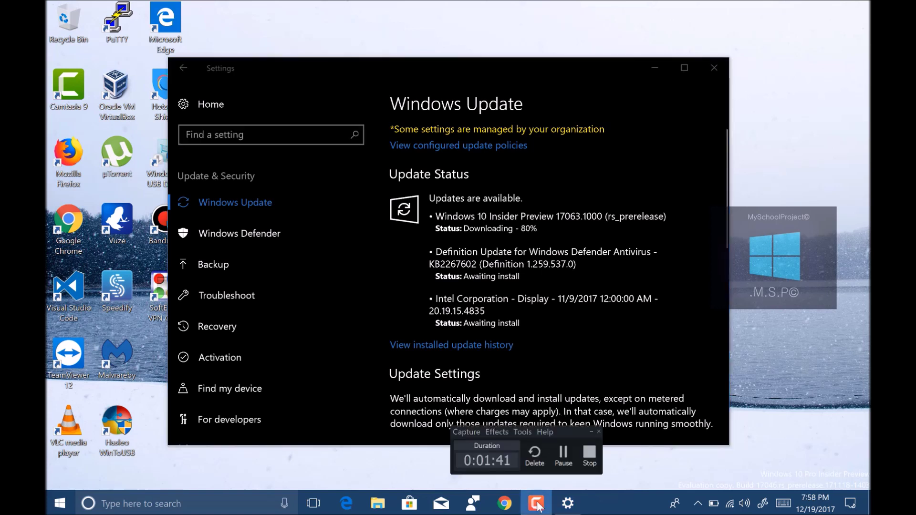
click(564, 455)
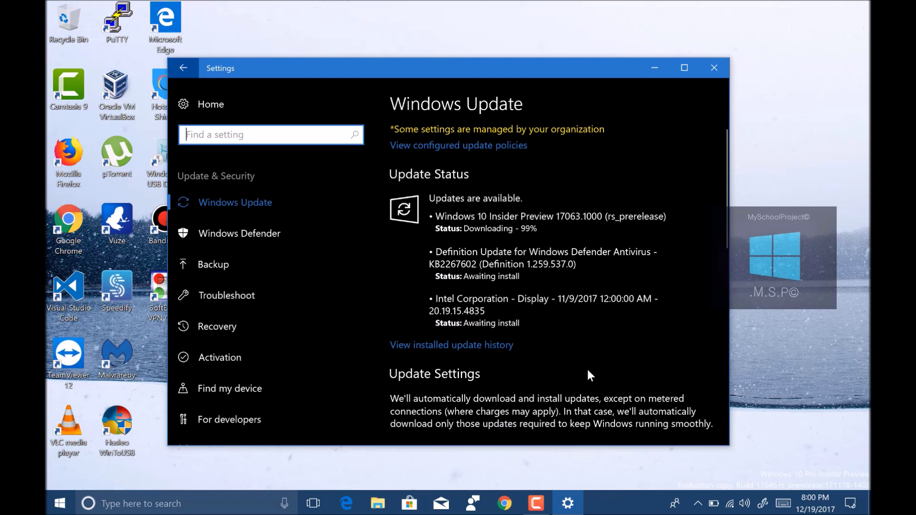
click(537, 504)
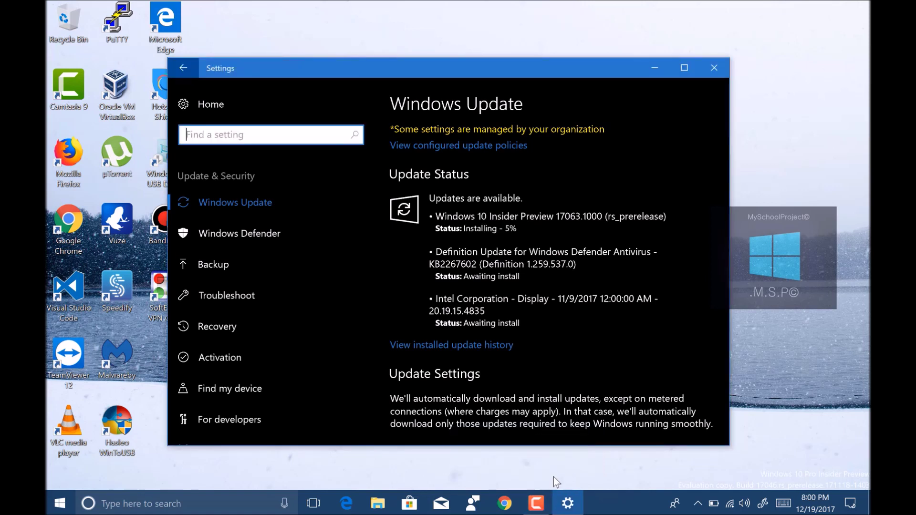
click(537, 503)
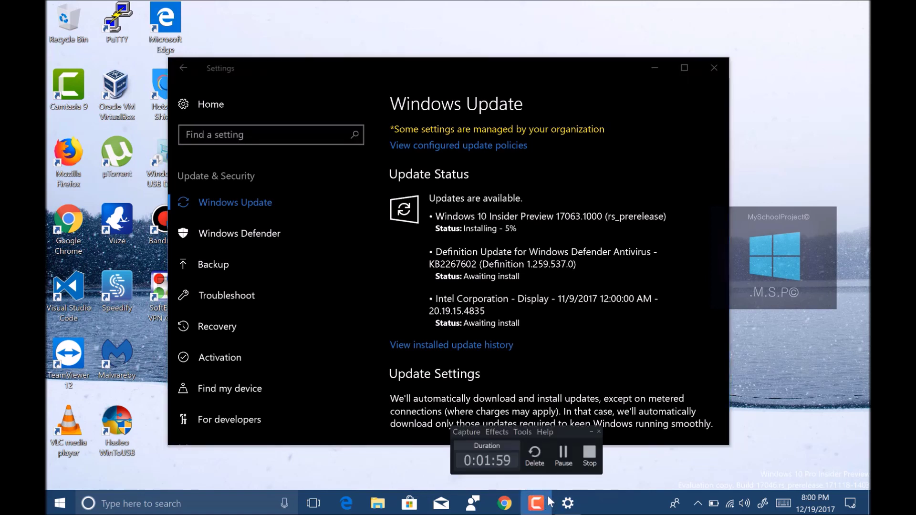
click(565, 460)
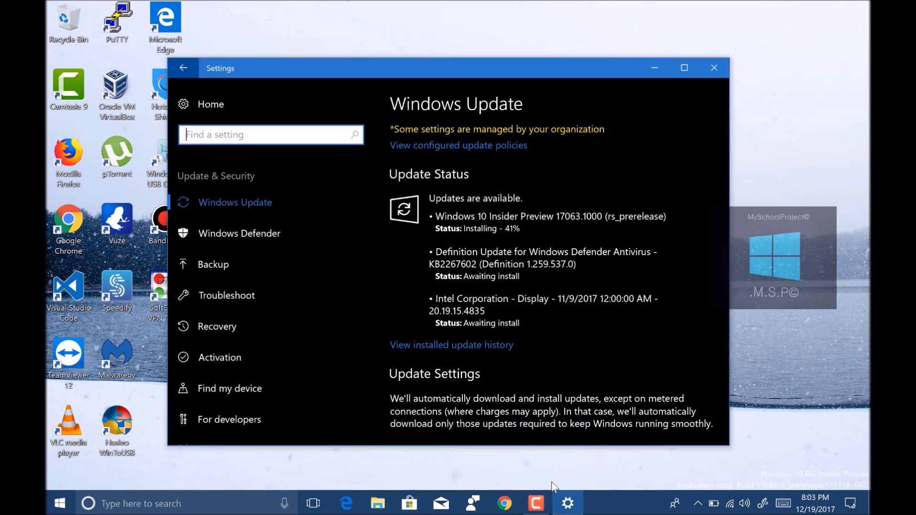
click(537, 504)
click(565, 456)
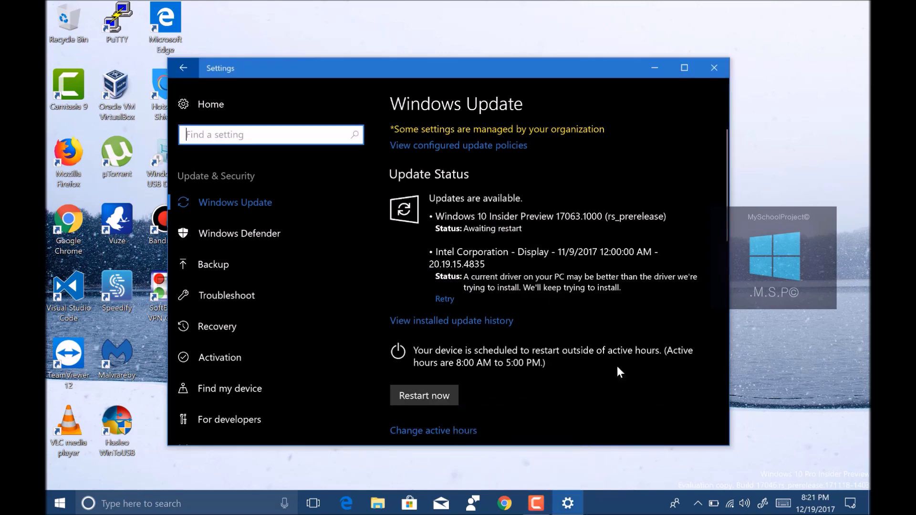
Examine the Windows Update page for the Insider Preview 17063.1000 status and the restart options.
drag(436, 216, 666, 216)
click(568, 244)
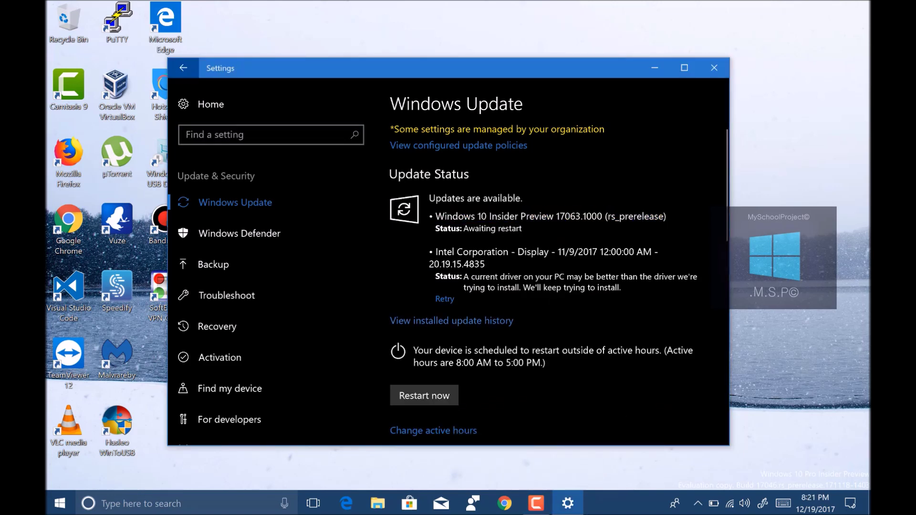
scroll(535, 299, down, 6)
scroll(536, 300, up, 6)
click(537, 504)
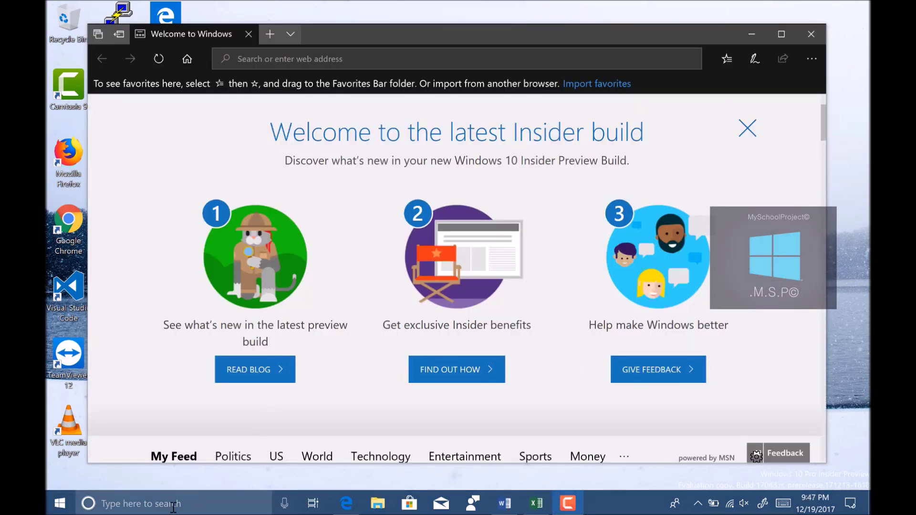
Run winver to check the Windows version and OS build, moving the About Windows dialog towards the screen's centre, and close it.
click(172, 507)
text(winver)
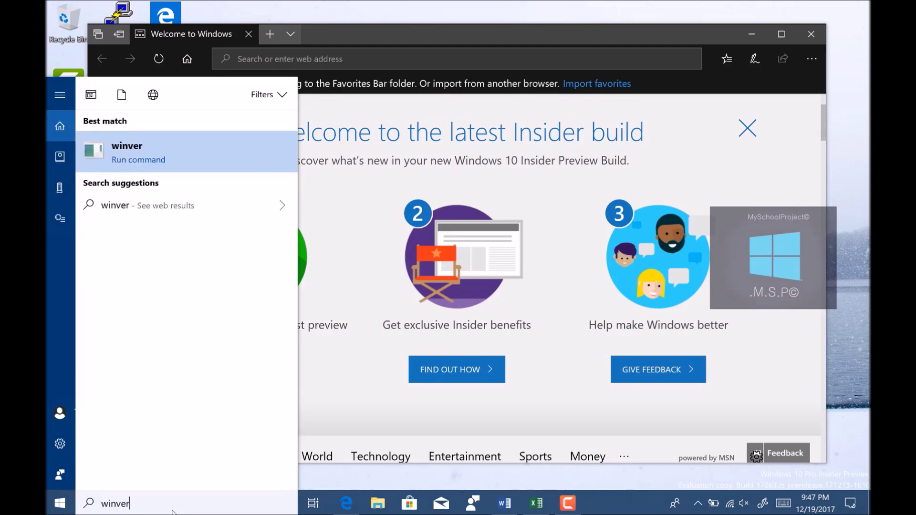
key(Return)
drag(219, 24, 451, 116)
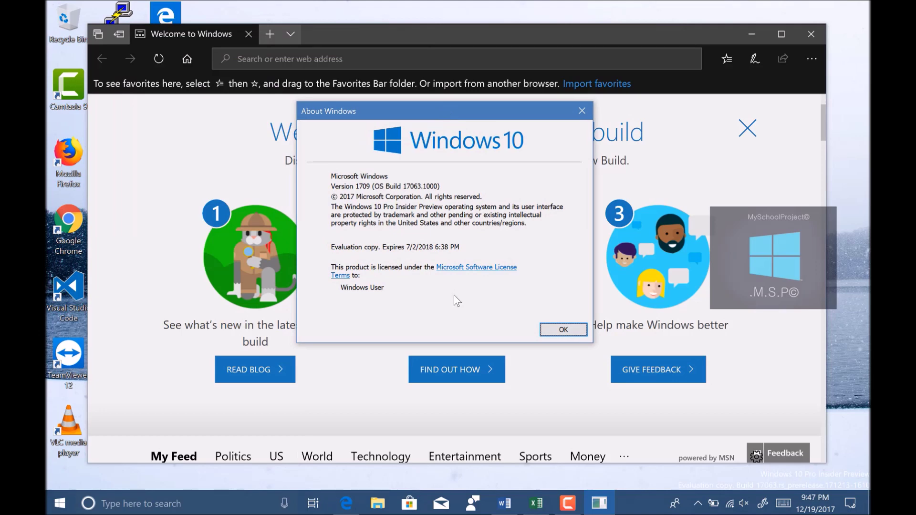
click(563, 329)
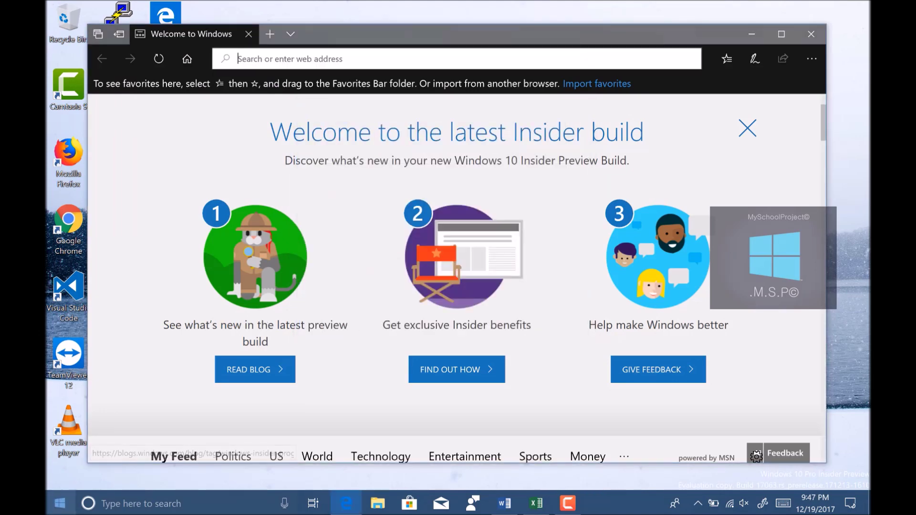
Open Windows Settings and look through the redesigned list of categories.
click(57, 511)
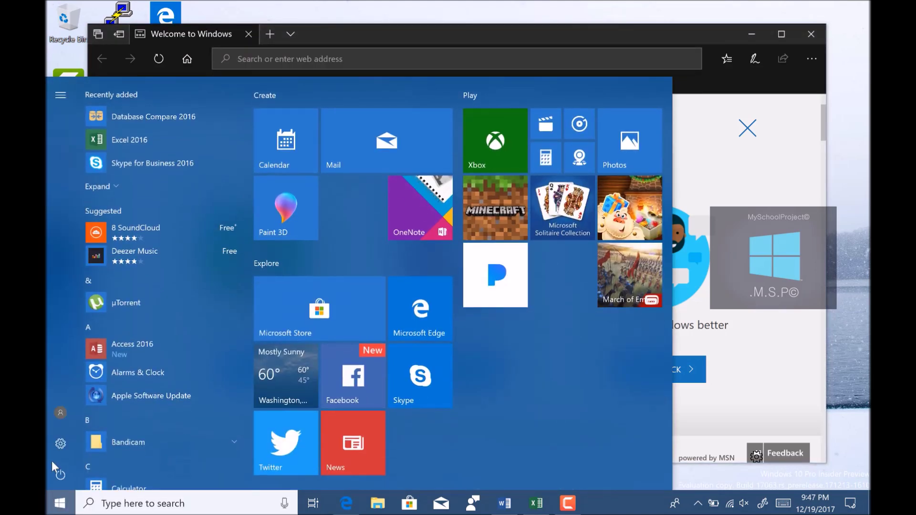
click(60, 444)
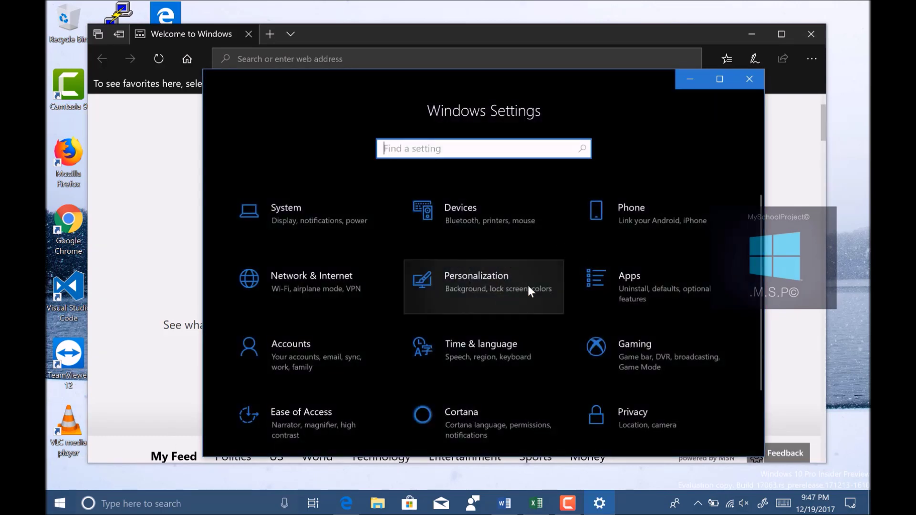
scroll(535, 325, down, 2)
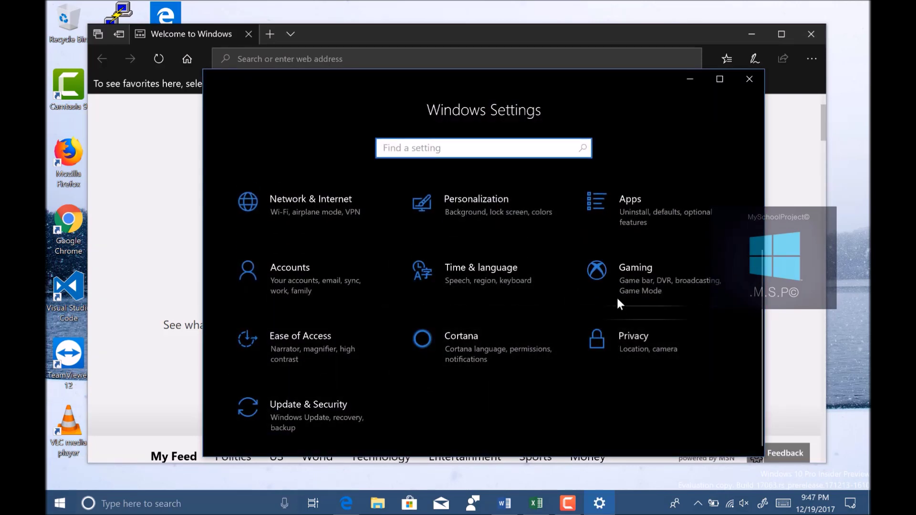
scroll(424, 371, up, 2)
scroll(366, 386, down, 2)
scroll(364, 383, up, 2)
Open About in the System settings and review the Windows specifications of the upgraded installation.
click(302, 207)
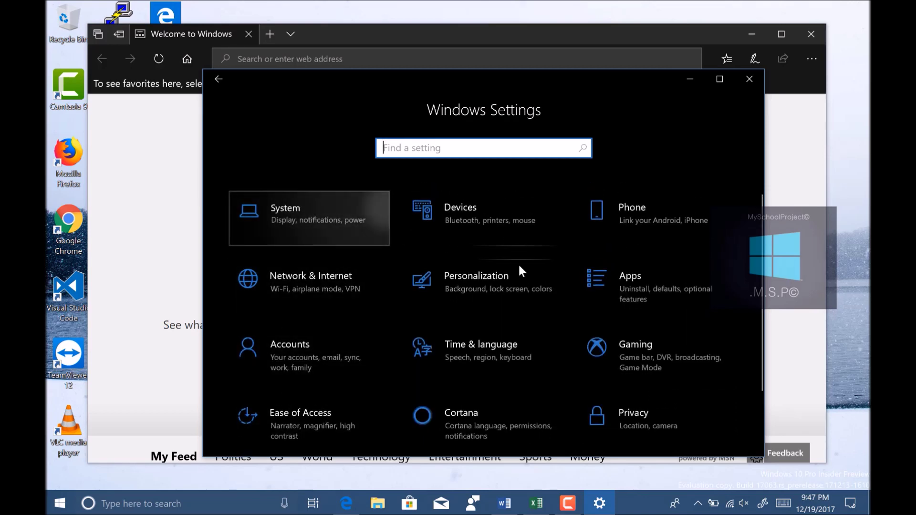
scroll(313, 365, down, 5)
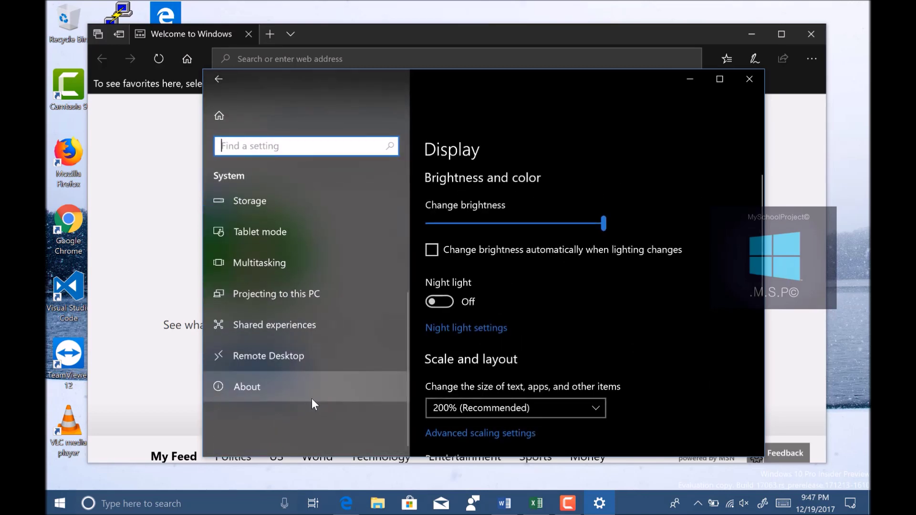
click(328, 396)
scroll(669, 244, down, 5)
scroll(685, 243, down, 4)
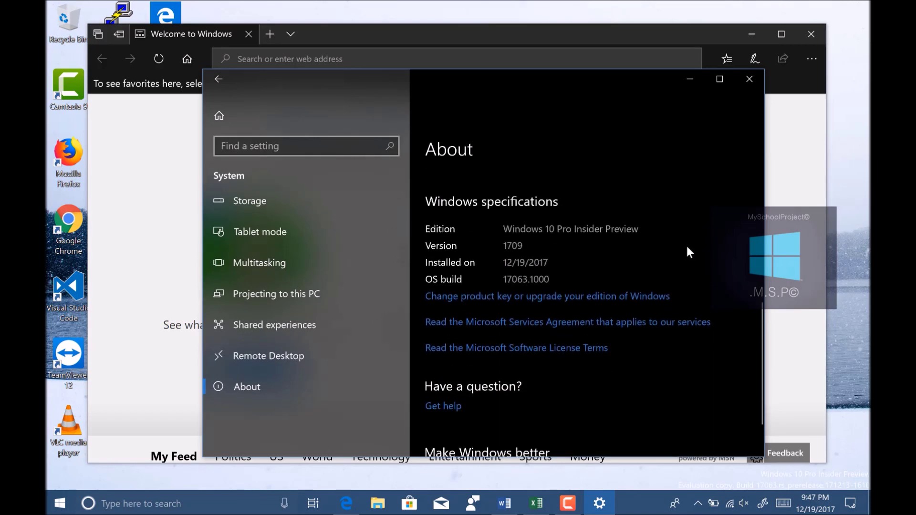
scroll(688, 247, up, 8)
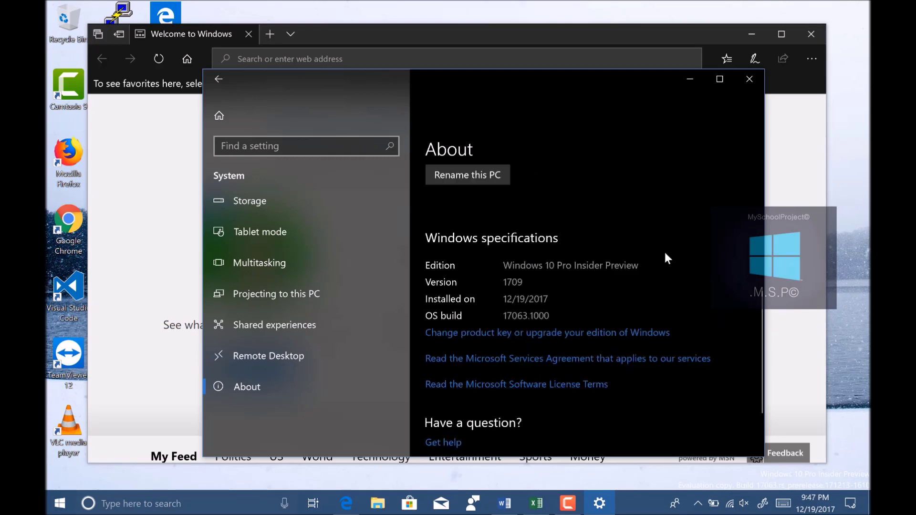
Go back to the settings home, open Update & Security and look through the whole Windows Update page.
click(219, 80)
scroll(368, 415, down, 2)
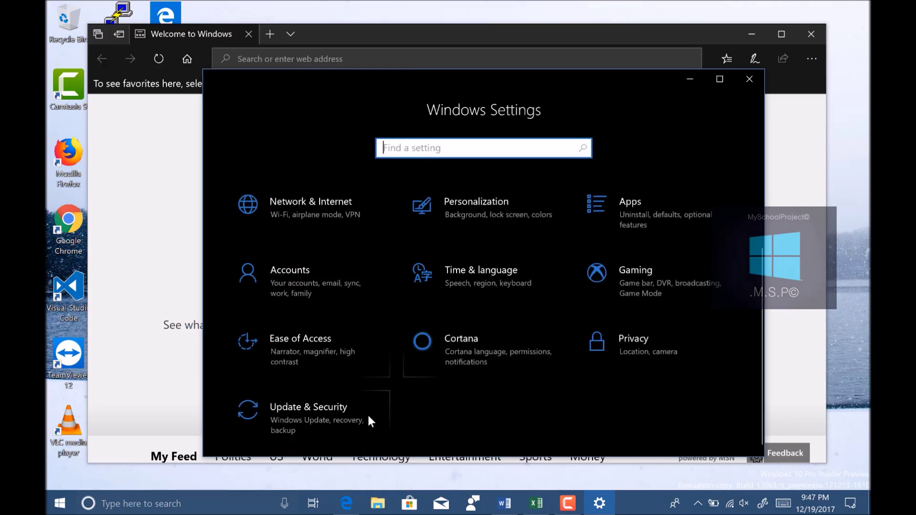
click(381, 405)
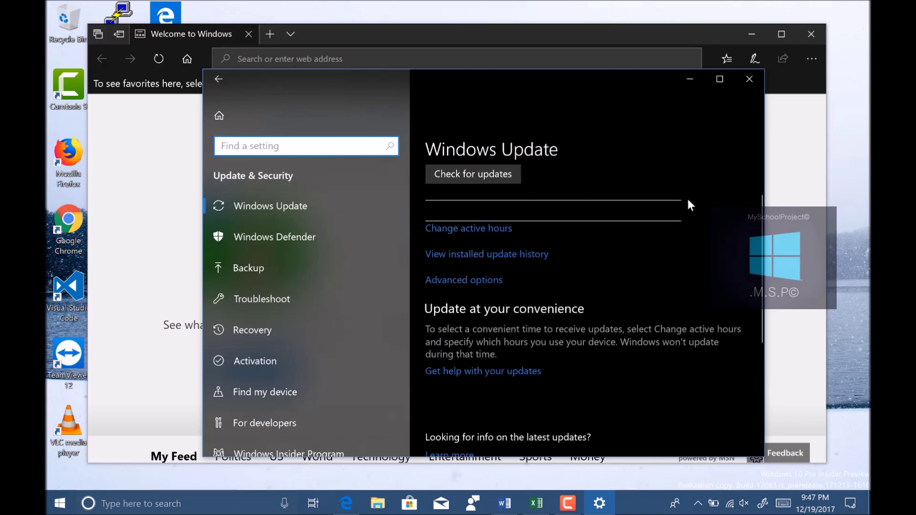
scroll(692, 209, down, 5)
scroll(690, 205, down, 2)
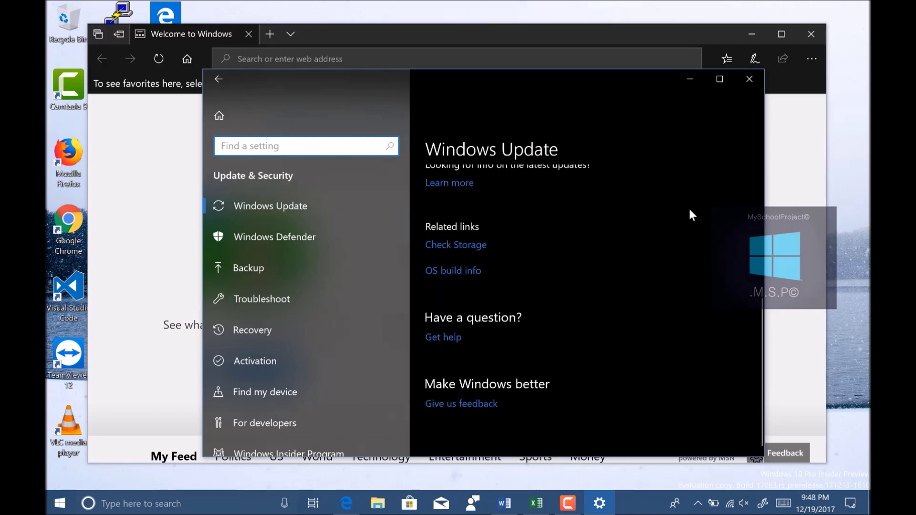
Open Activation in Update & Security and review the Windows edition and activation details.
click(317, 359)
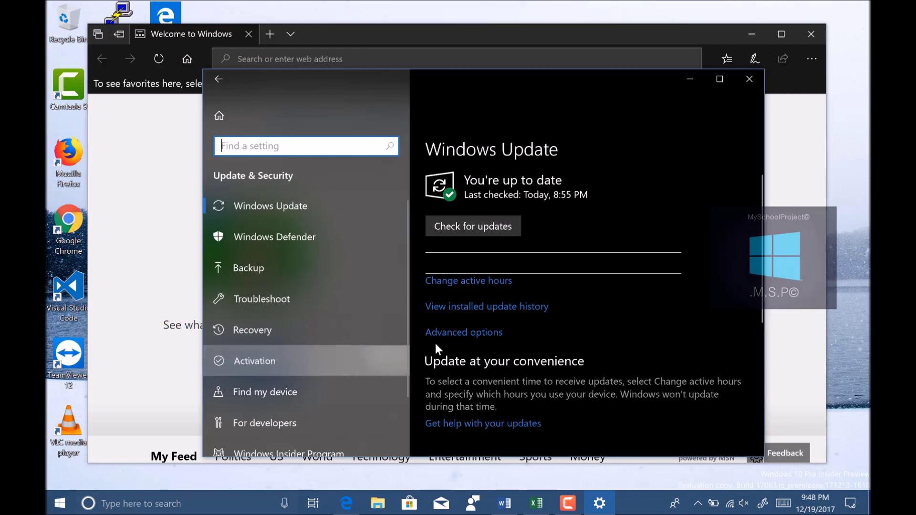
scroll(645, 260, down, 6)
scroll(644, 262, up, 6)
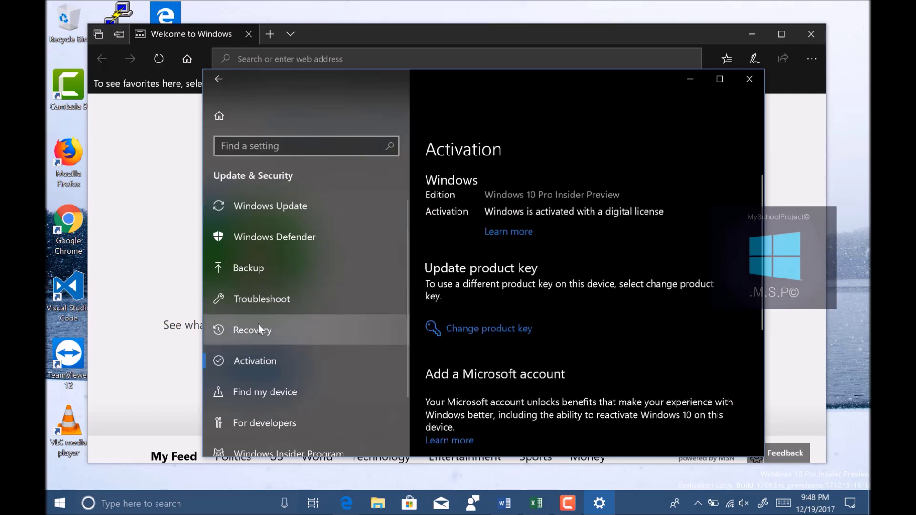
View the Windows Insider Program settings page and the Windows Defender page with its version info.
scroll(324, 380, down, 2)
scroll(309, 294, up, 2)
scroll(320, 388, down, 2)
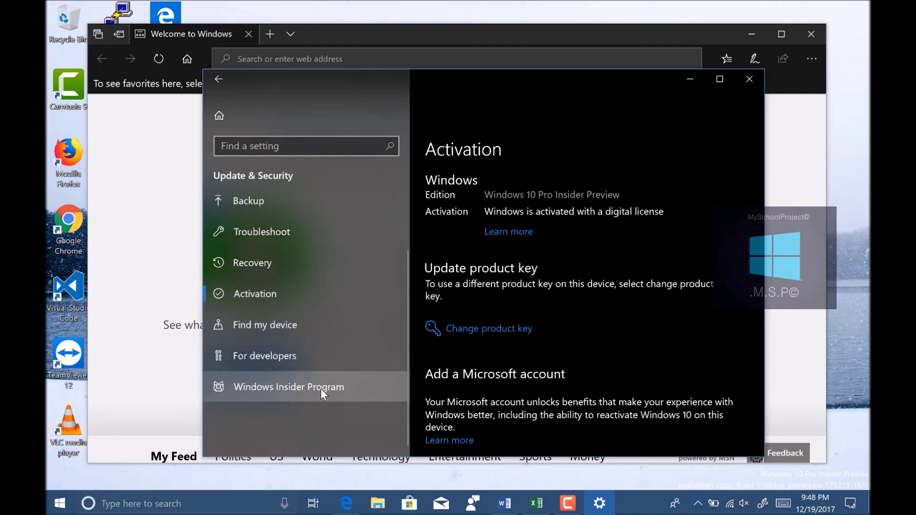
click(321, 387)
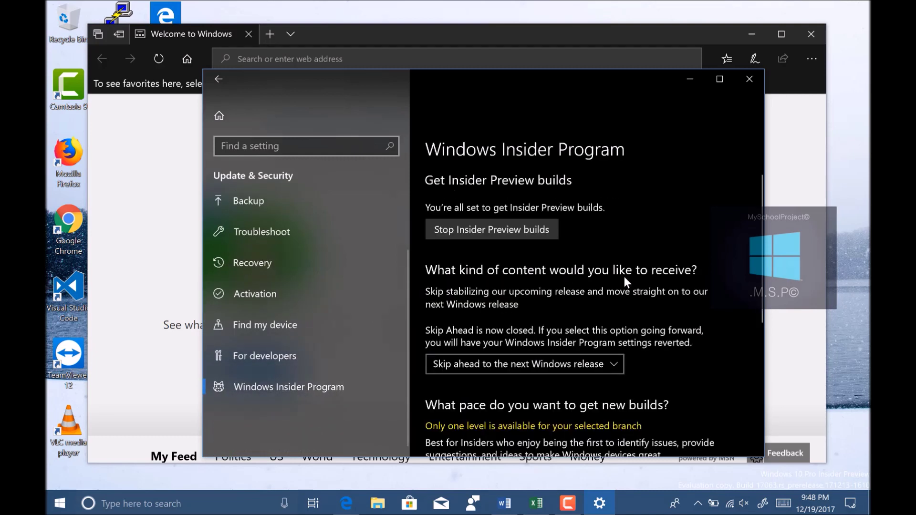
scroll(314, 213, up, 2)
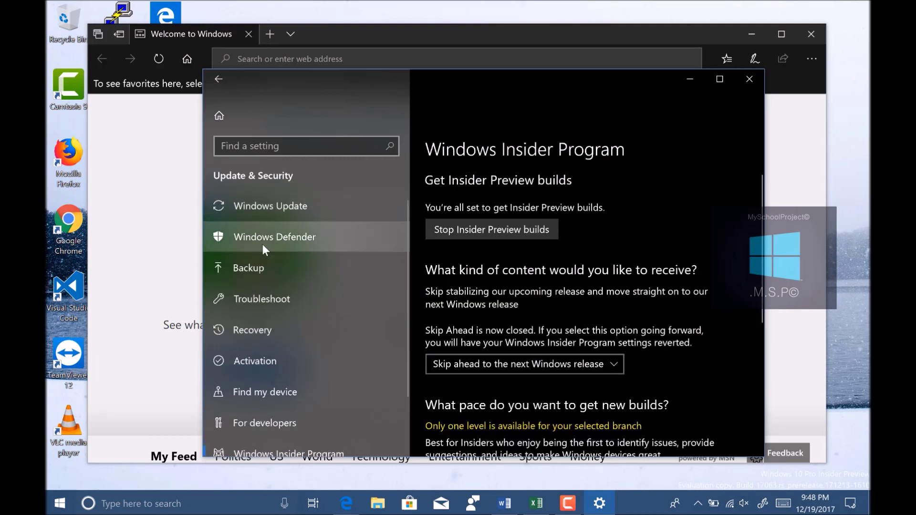
click(286, 237)
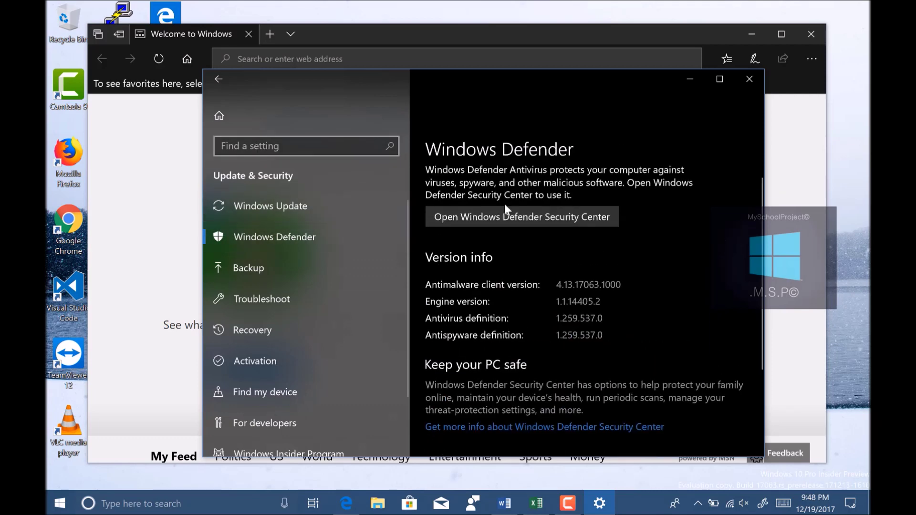
Return to the Windows Settings home, look over the remaining categories and close Settings.
click(237, 112)
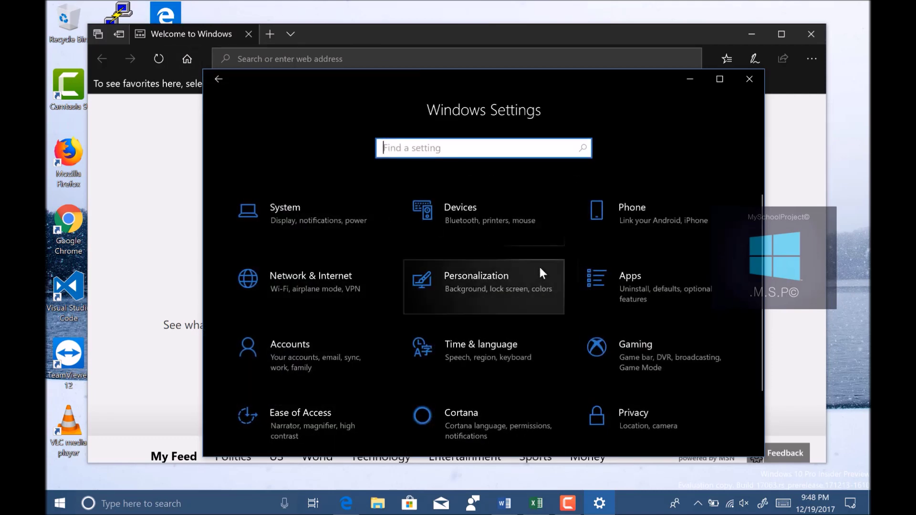
scroll(537, 227, down, 2)
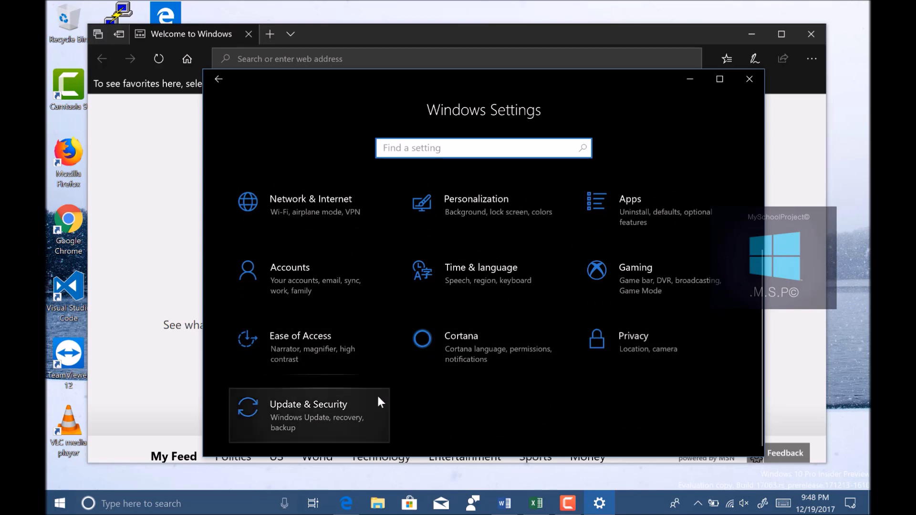
click(750, 80)
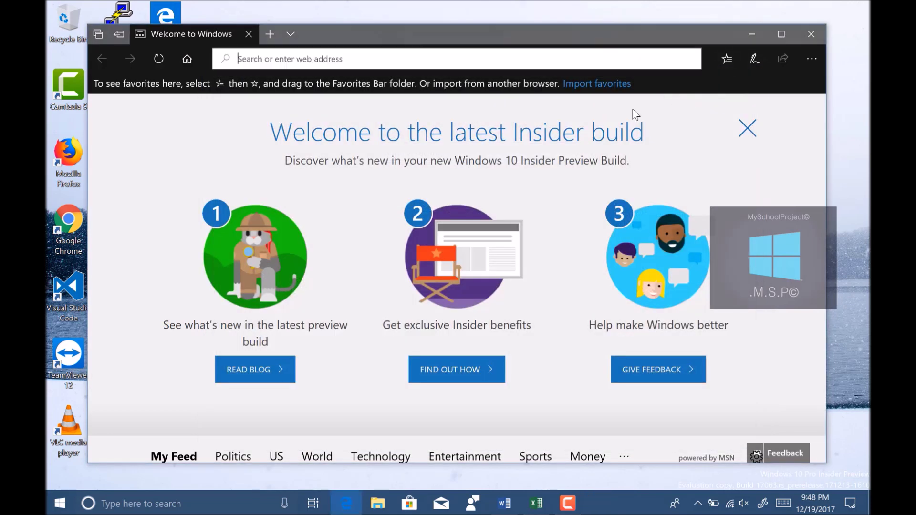
Open the Read Blog and Find Out How links in new tabs, view the Windows Insider site and close its tab.
right_click(270, 369)
click(334, 380)
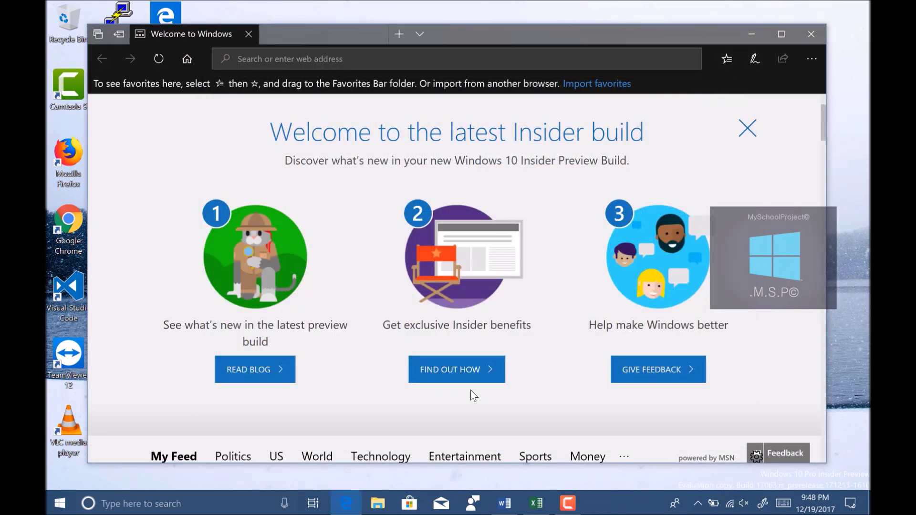
right_click(484, 376)
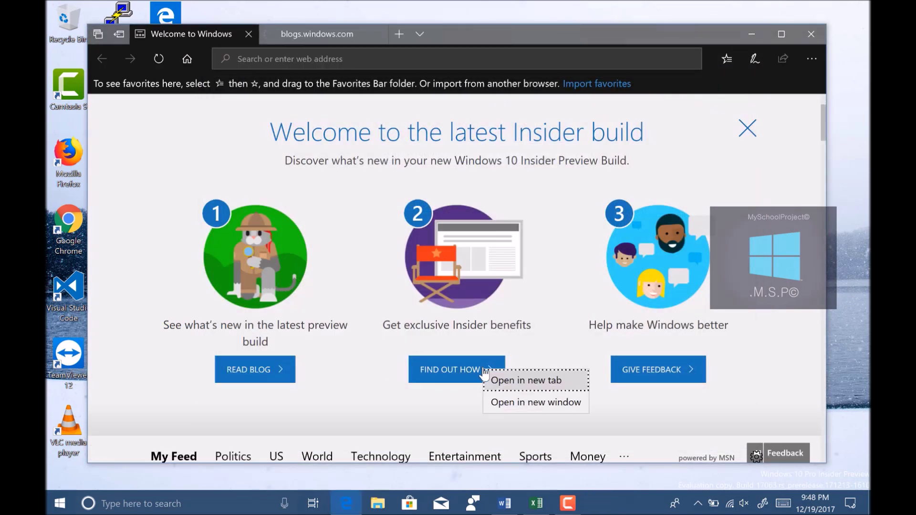
click(519, 380)
click(460, 36)
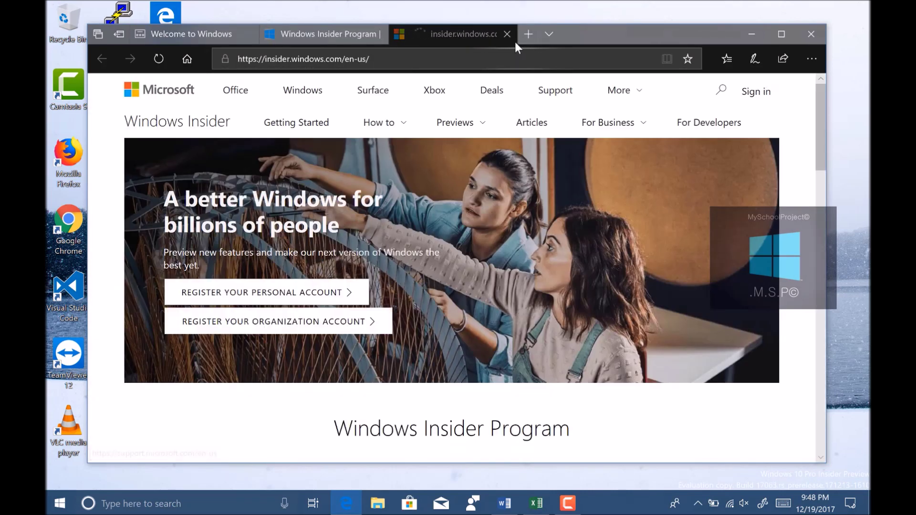
click(507, 35)
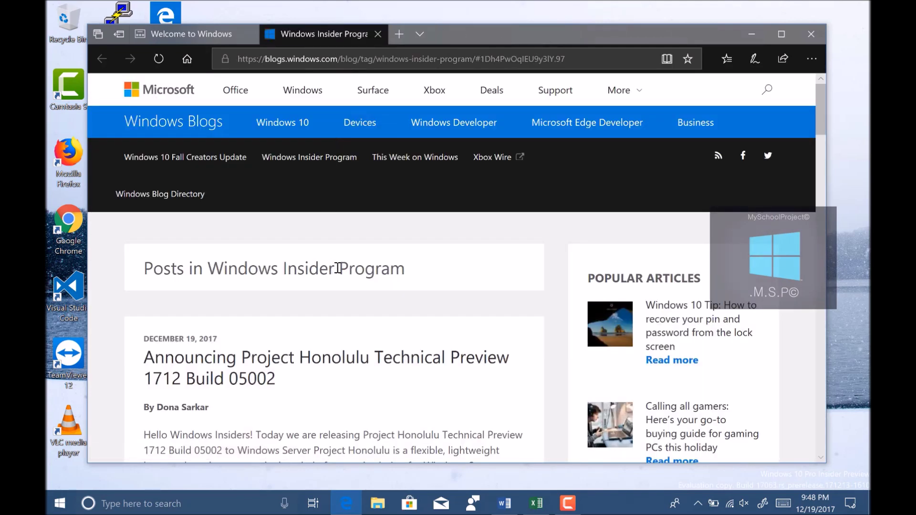
Open the blog post "Announcing Windows 10 Insider Preview Build 17063 for PC" and briefly highlight its title.
scroll(424, 300, down, 10)
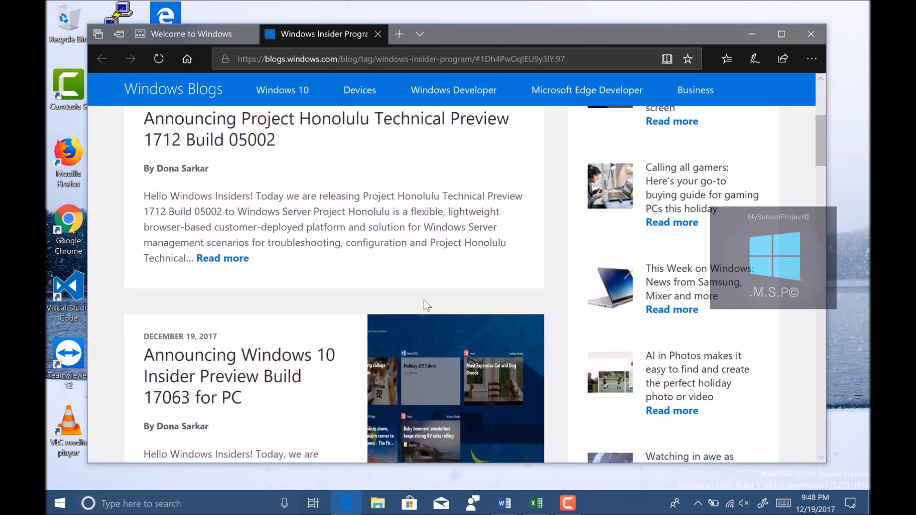
click(273, 270)
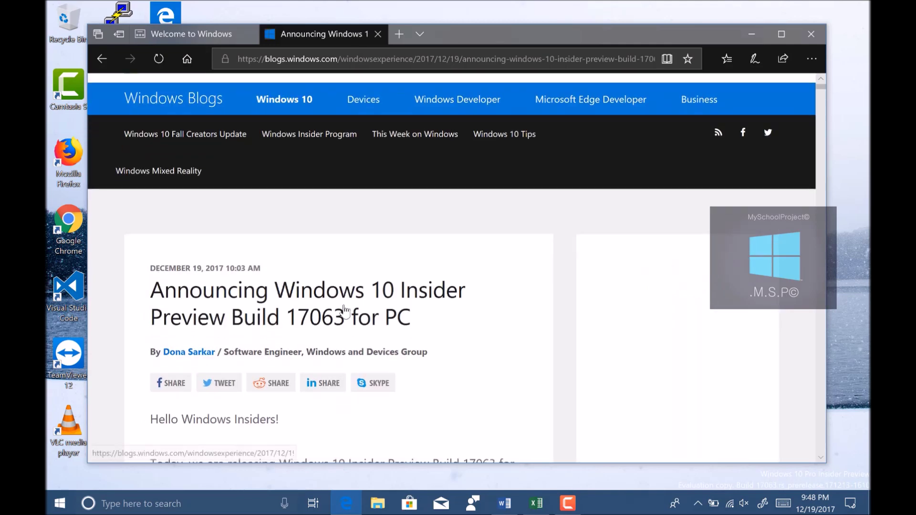
drag(151, 258, 412, 287)
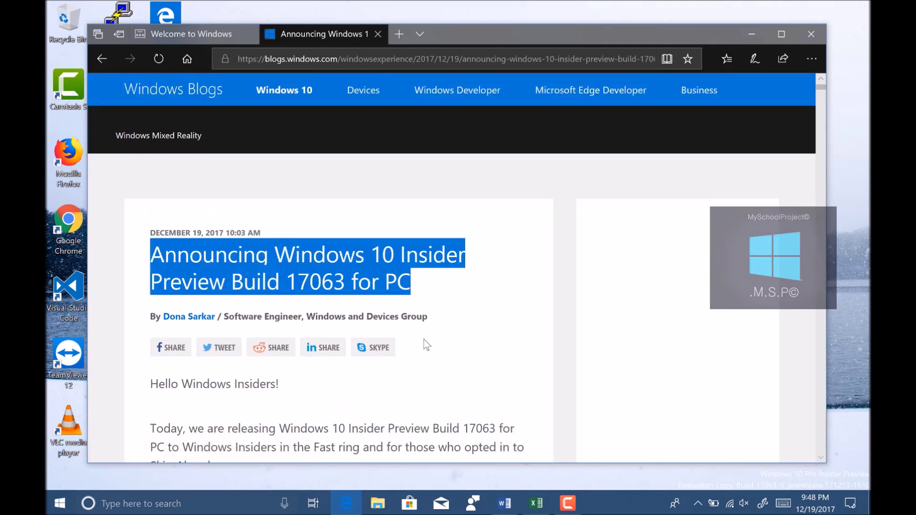
click(482, 310)
Briefly highlight the "What's new in Build 17063" and "Introducing Timeline" headings and read the Timeline introduction through Figure 1.
scroll(472, 311, down, 4)
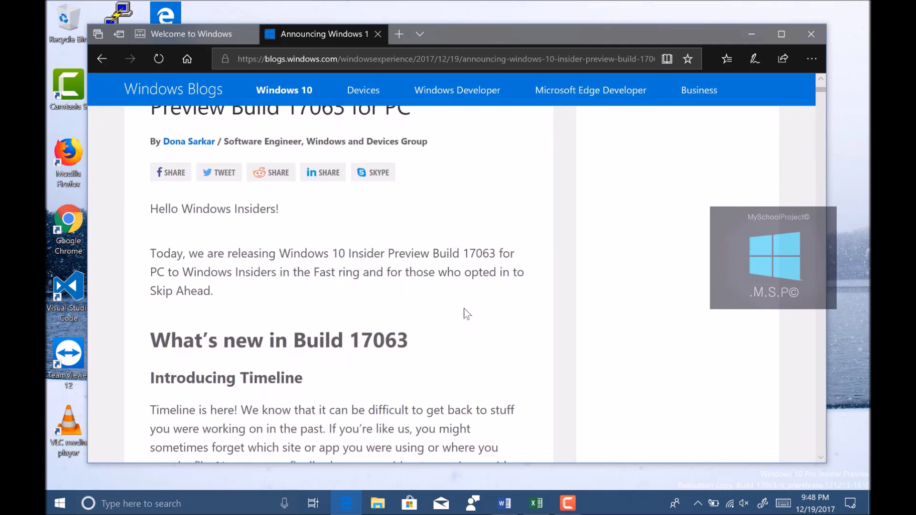
drag(153, 339, 425, 371)
scroll(477, 344, down, 1)
scroll(478, 343, down, 3)
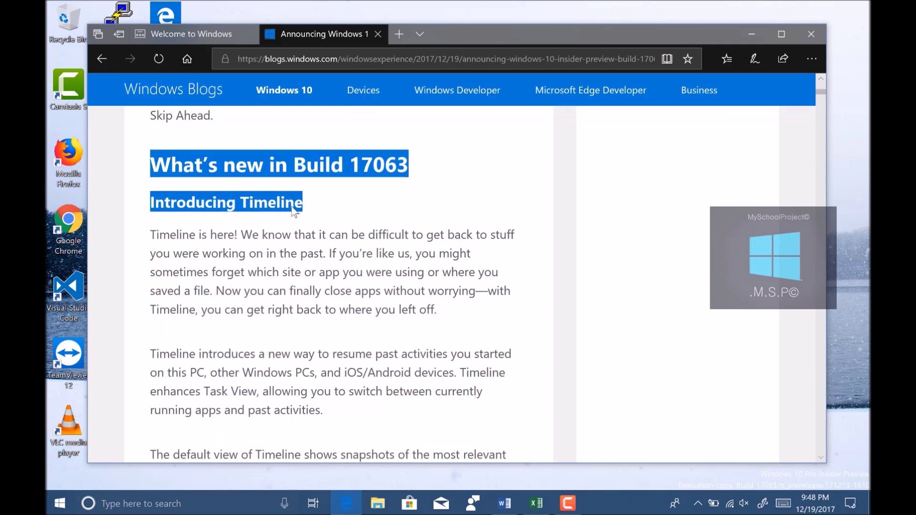
click(319, 213)
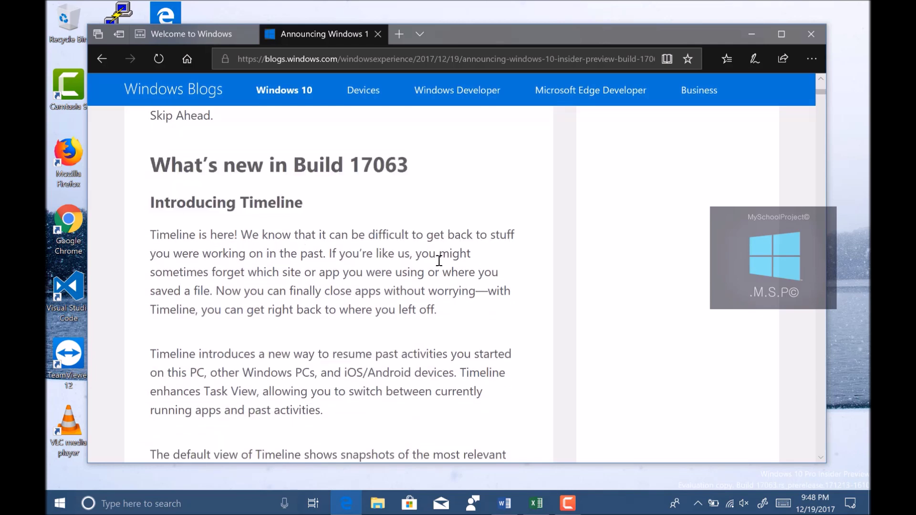
scroll(466, 262, down, 1)
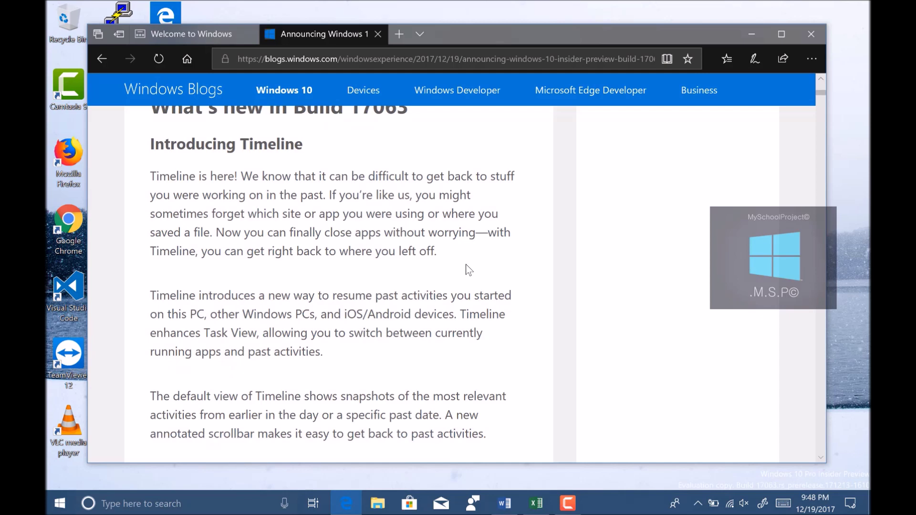
scroll(467, 269, down, 2)
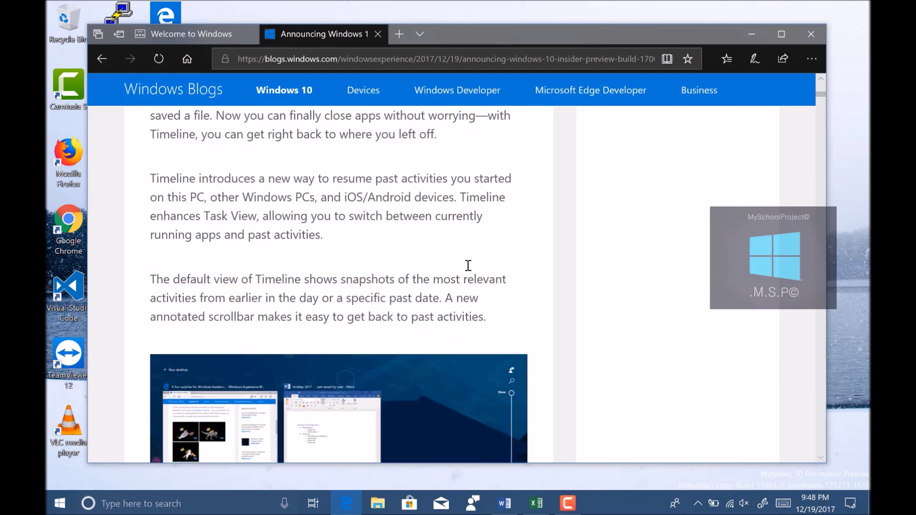
scroll(469, 265, down, 2)
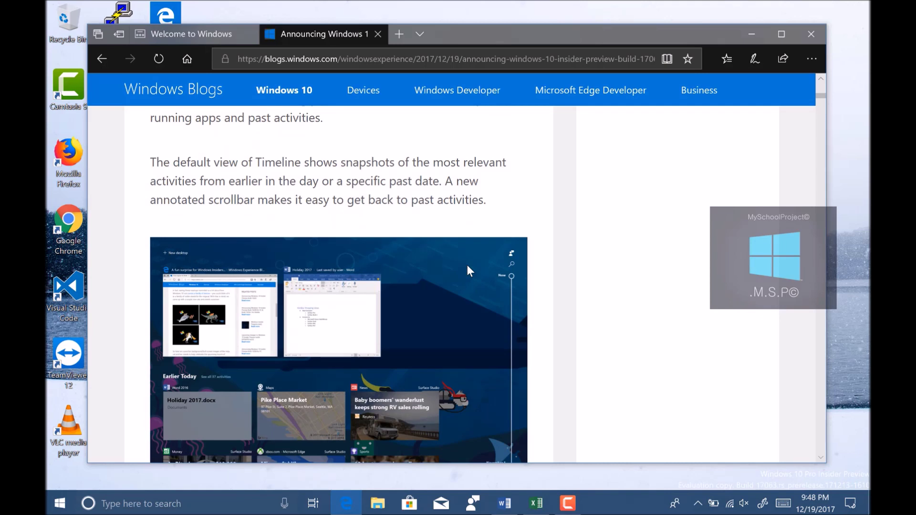
scroll(468, 265, down, 2)
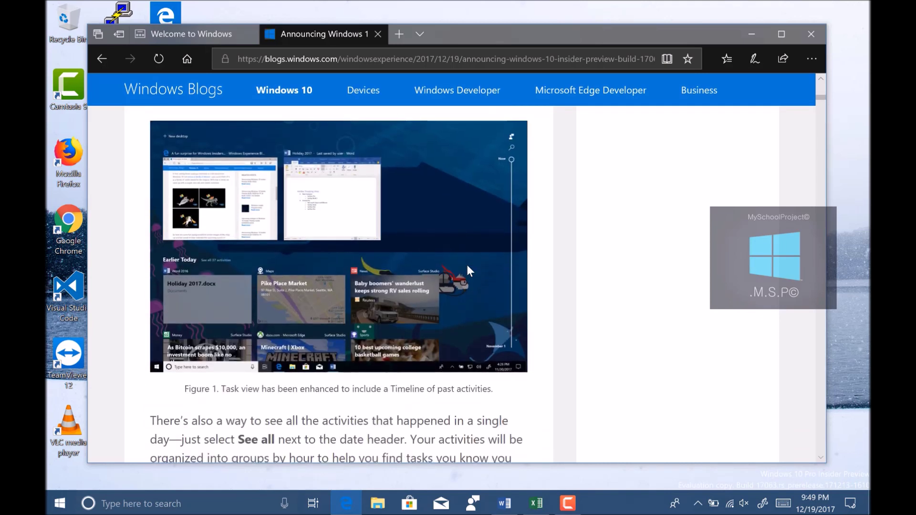
Open Task View, examine the open windows and the new timeline scrollbar, and return to the blog post.
click(316, 512)
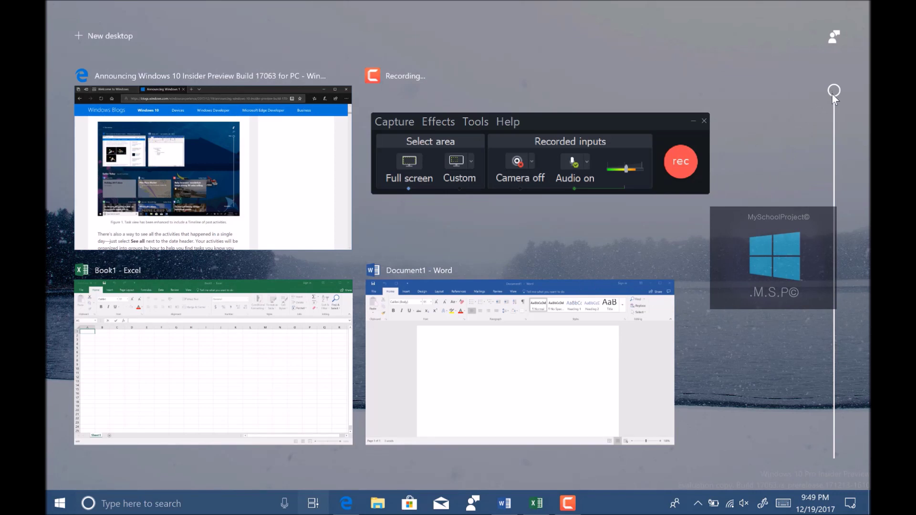
scroll(814, 214, down, 3)
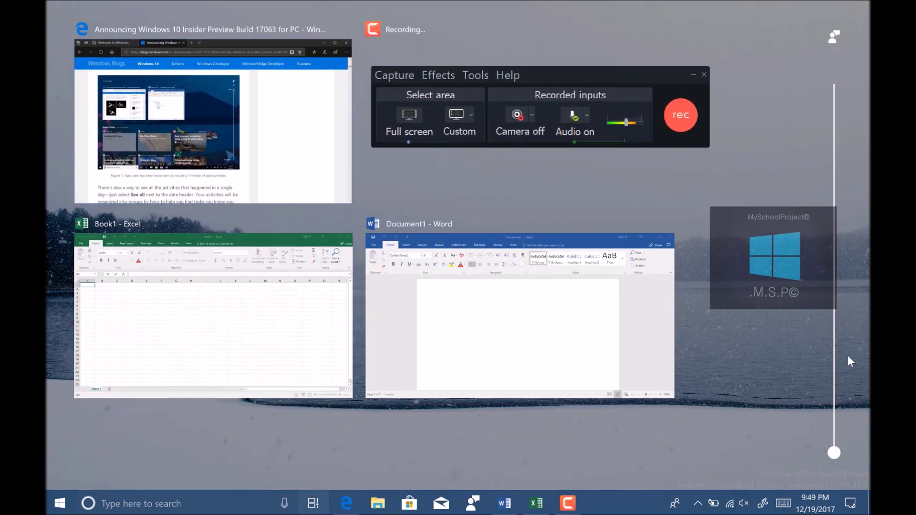
scroll(860, 128, up, 3)
scroll(854, 308, down, 3)
scroll(848, 191, up, 3)
scroll(771, 217, down, 3)
scroll(774, 267, up, 3)
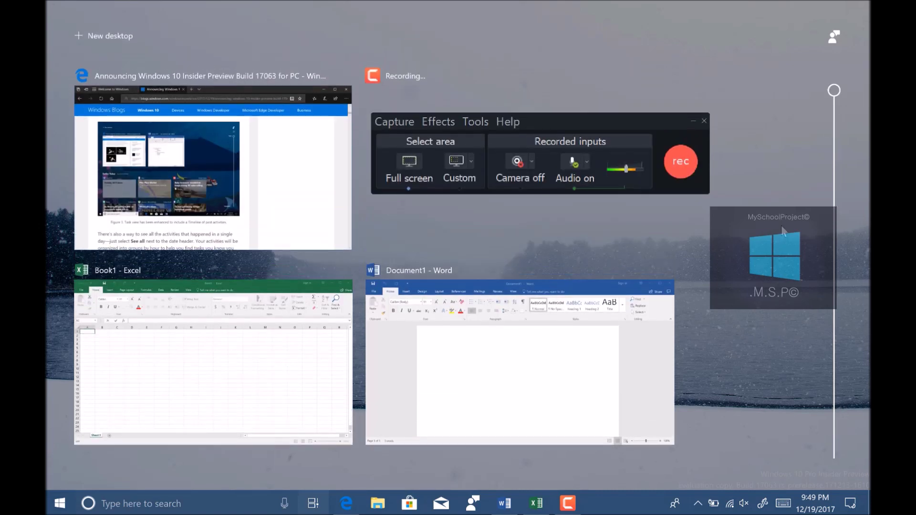
click(752, 398)
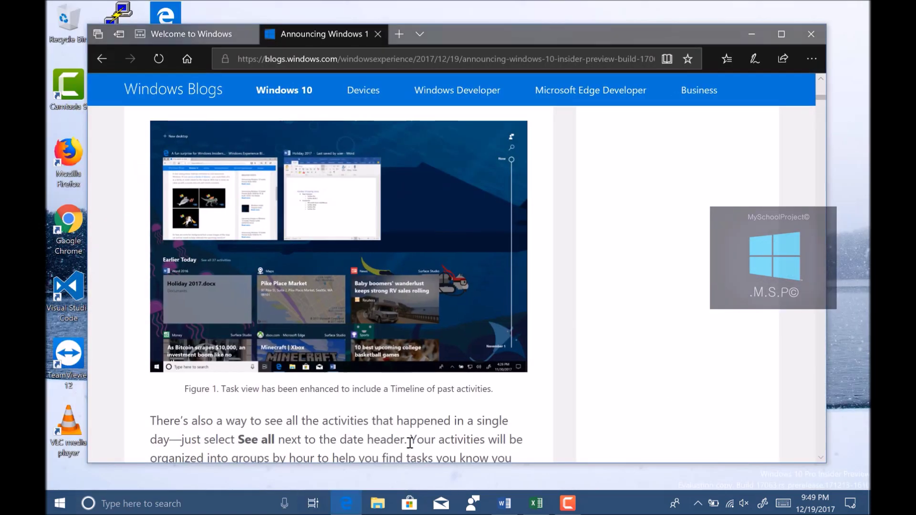
Read the Timeline section on browsing a single day's activities and searching them, through Figures 2 and 3.
scroll(465, 429, down, 3)
scroll(473, 427, down, 2)
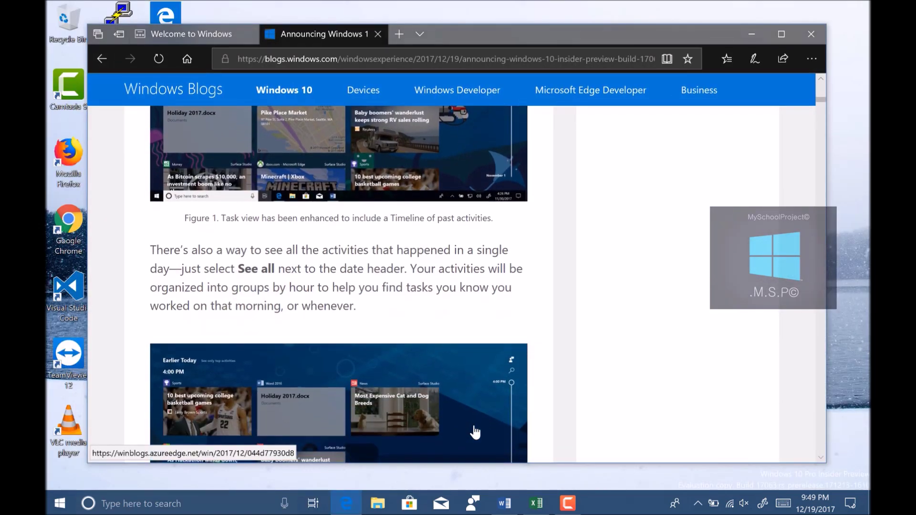
scroll(475, 432, down, 4)
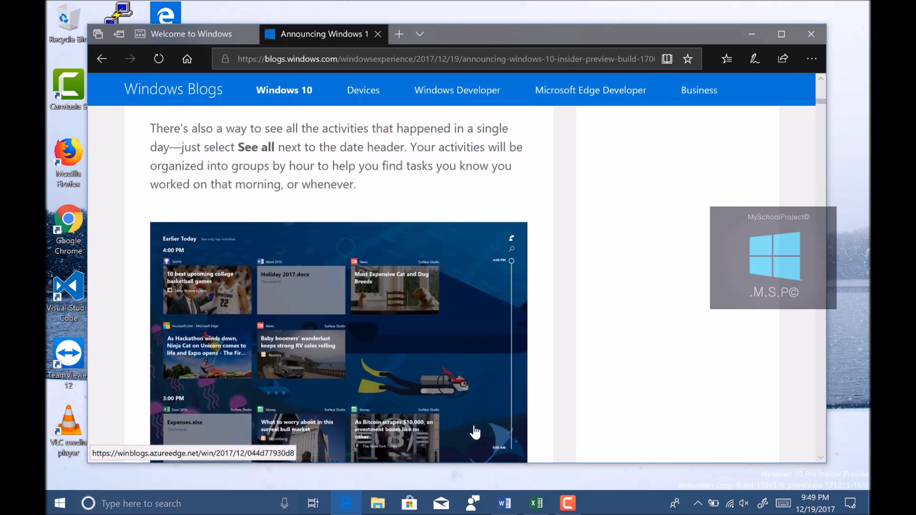
scroll(475, 432, down, 1)
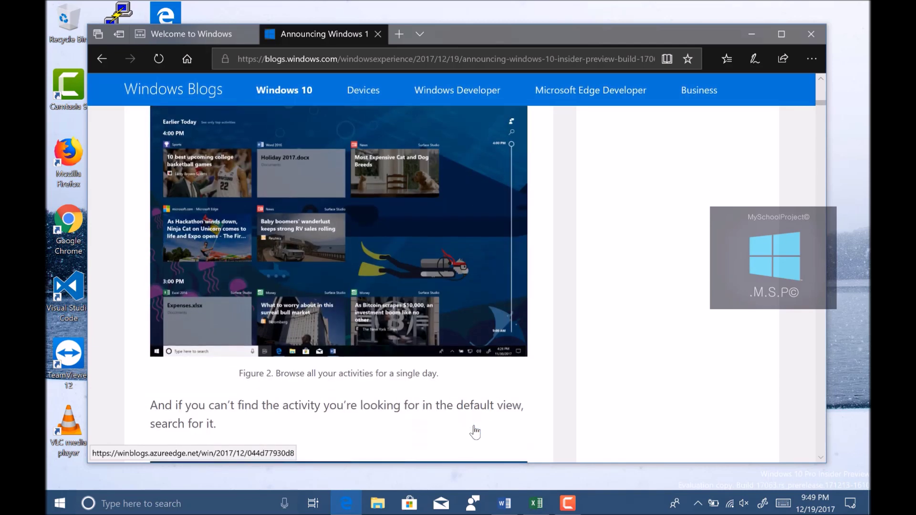
scroll(475, 432, down, 2)
scroll(475, 433, down, 1)
scroll(475, 433, down, 1)
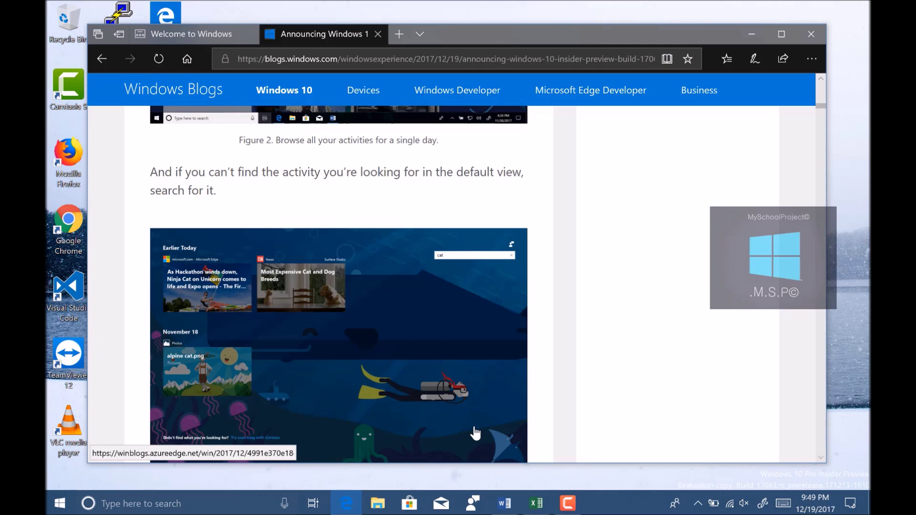
scroll(475, 433, down, 5)
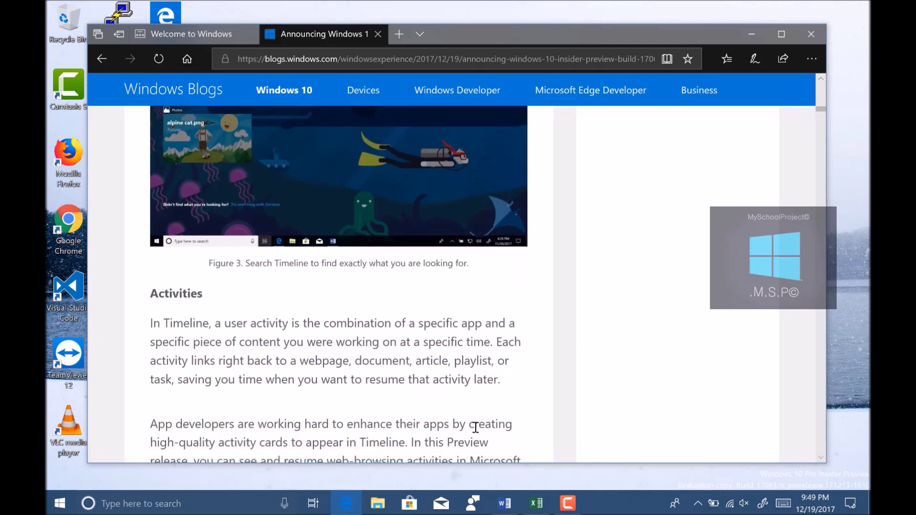
Highlight the "Activities" heading and read its section down to the paragraph on the activity history settings page.
drag(151, 238, 206, 237)
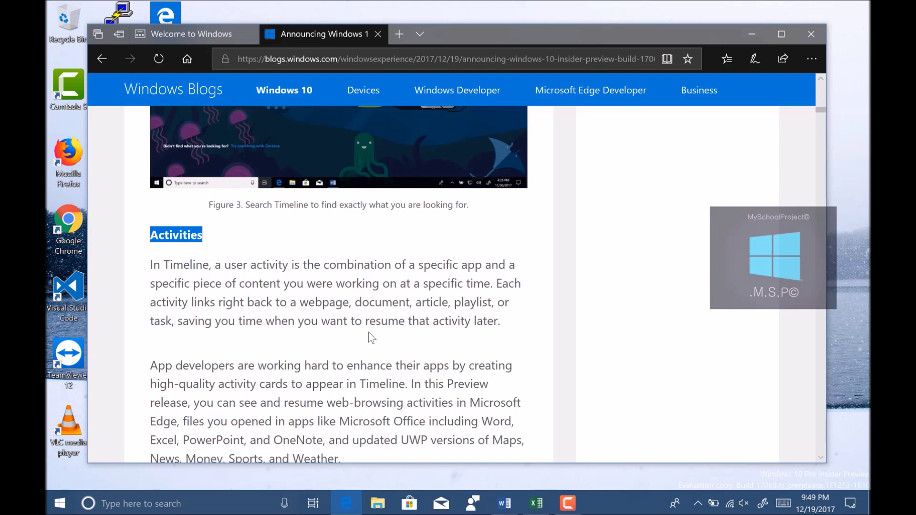
scroll(372, 338, down, 3)
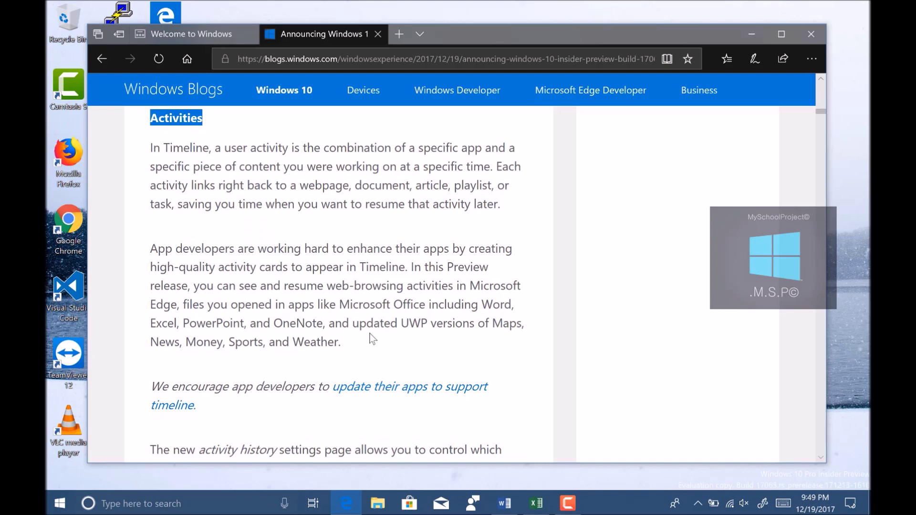
scroll(372, 339, down, 4)
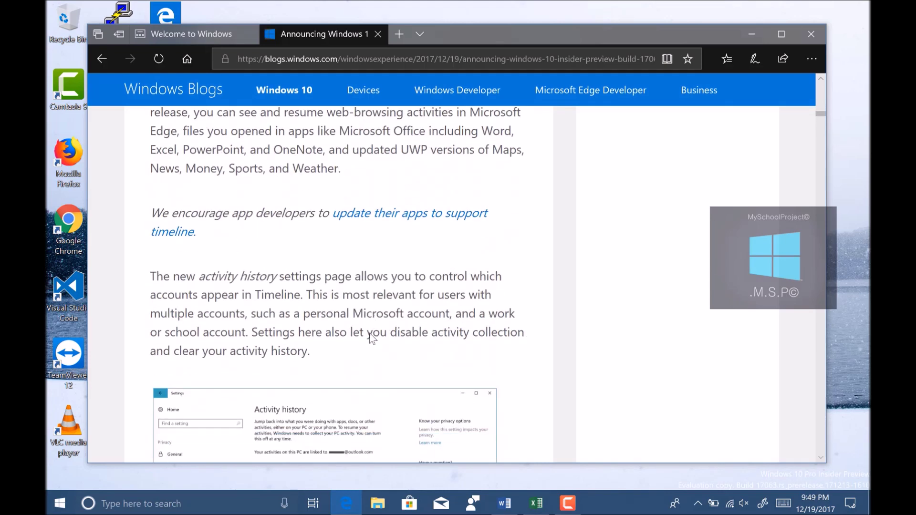
Open the Personalization color options in Windows Settings and set the default app mode to Light.
scroll(371, 338, down, 3)
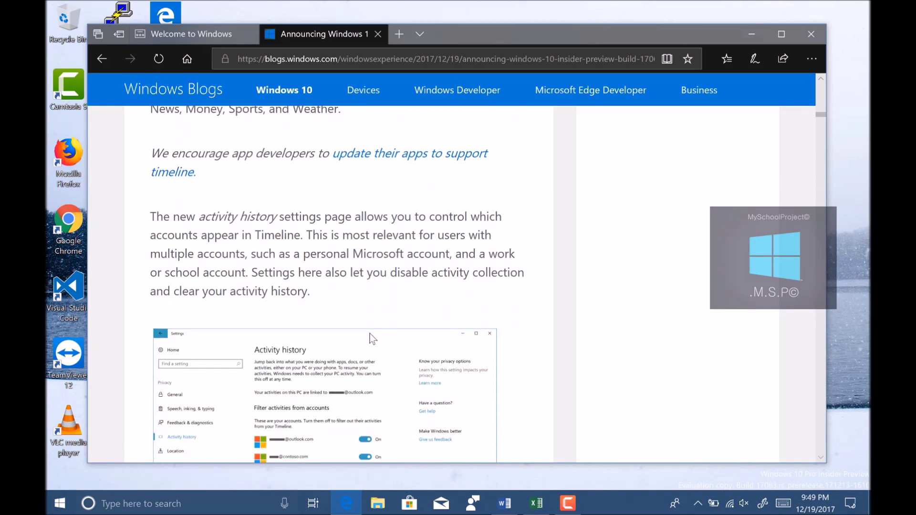
scroll(372, 338, down, 2)
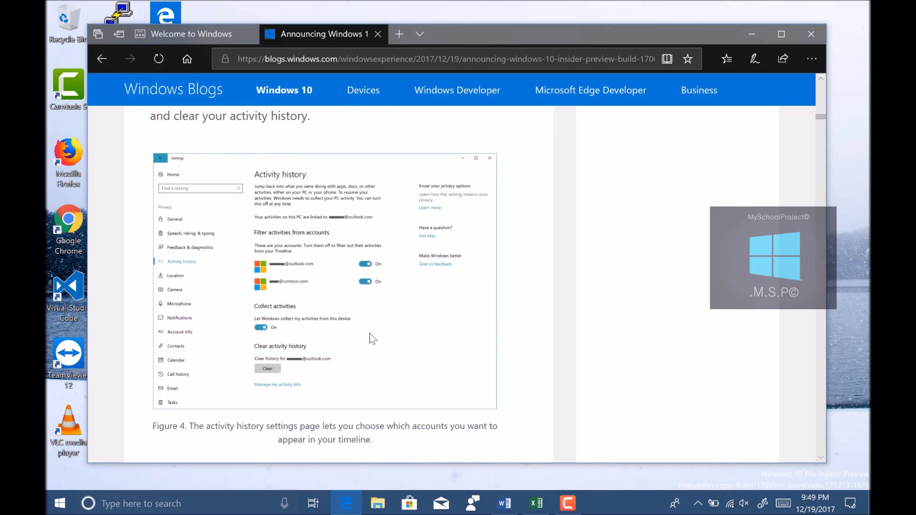
click(58, 507)
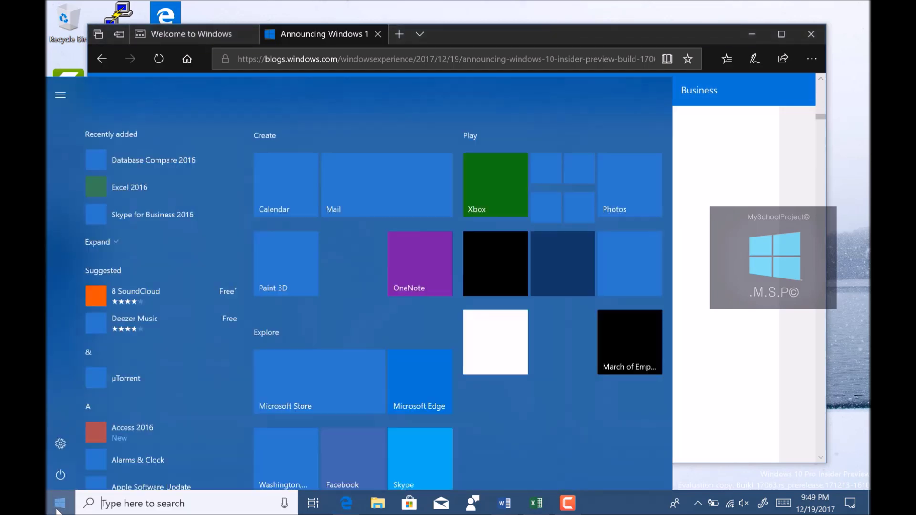
click(60, 444)
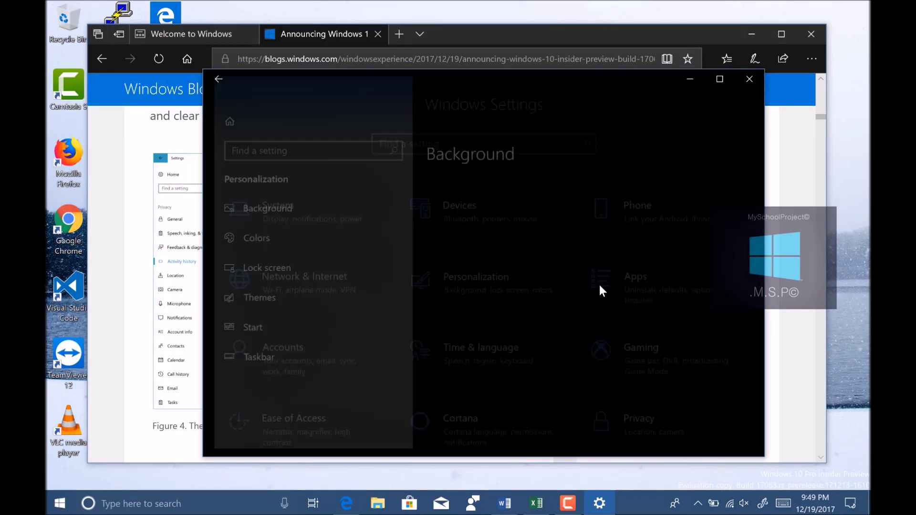
scroll(423, 359, down, 5)
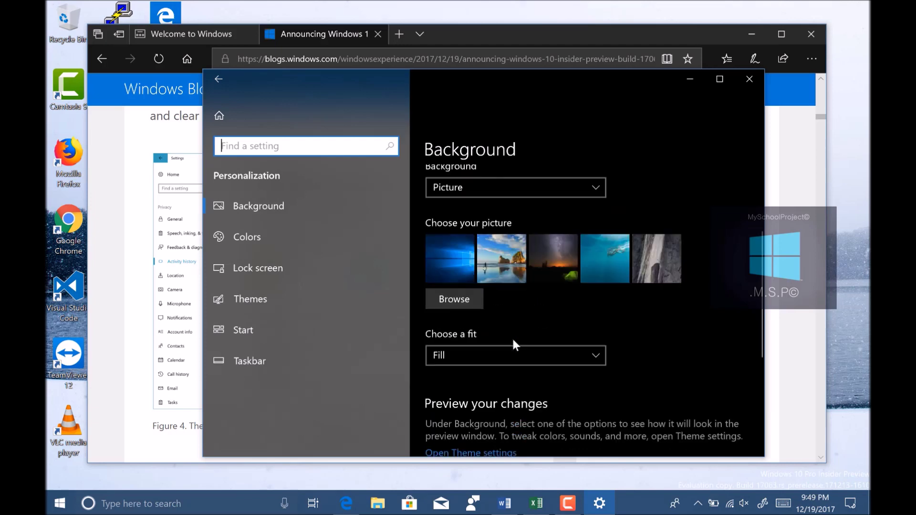
click(292, 248)
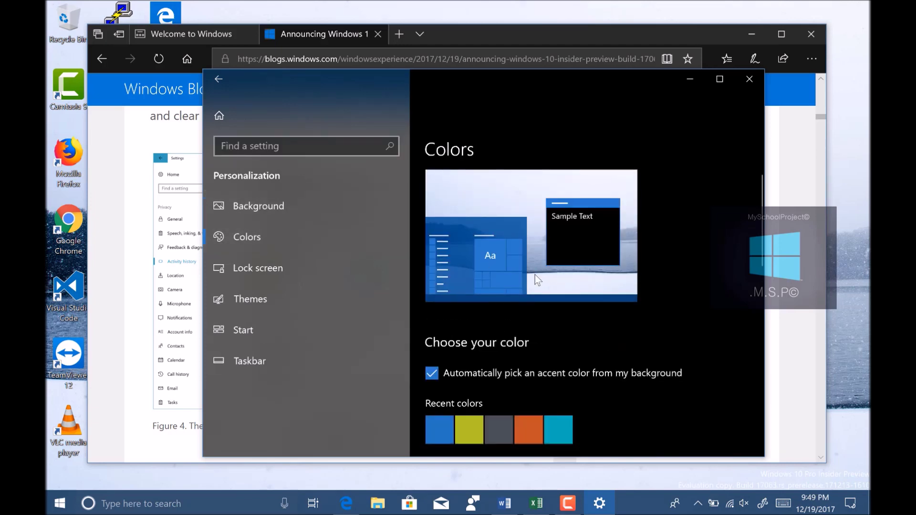
scroll(535, 271, down, 10)
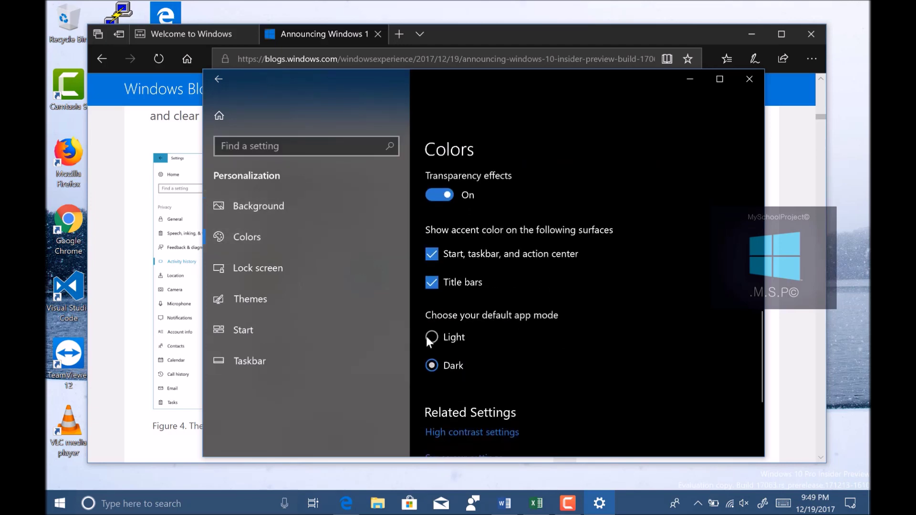
click(429, 337)
scroll(554, 286, up, 10)
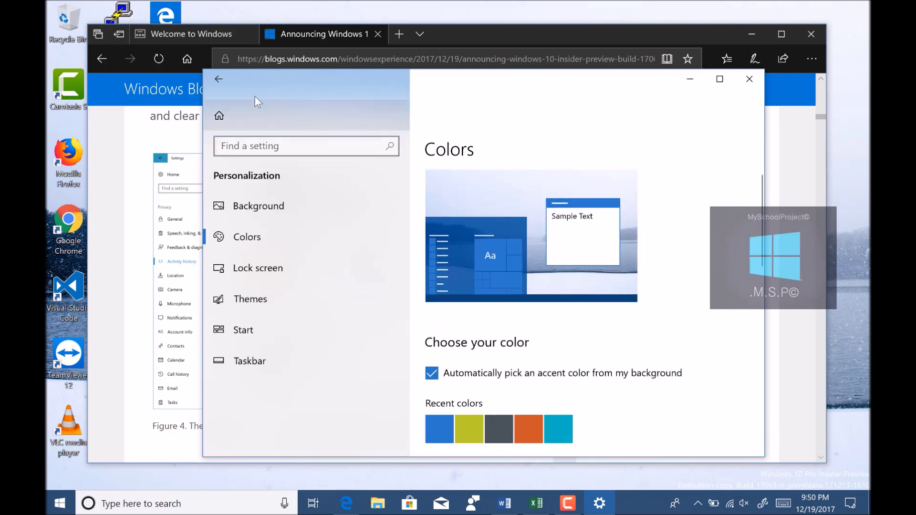
Open Activity history in the Privacy settings, examine its account filter and activity collection options, and return to the Settings home page.
click(228, 118)
scroll(475, 316, down, 3)
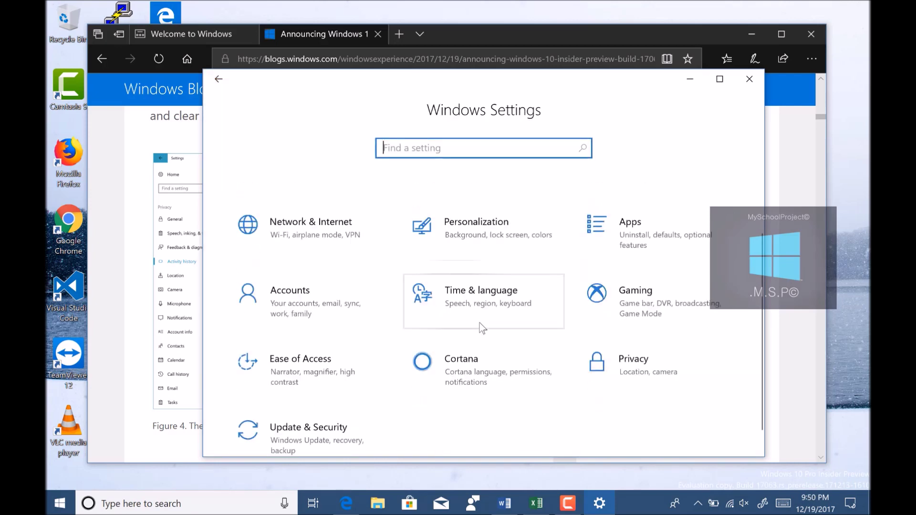
click(605, 361)
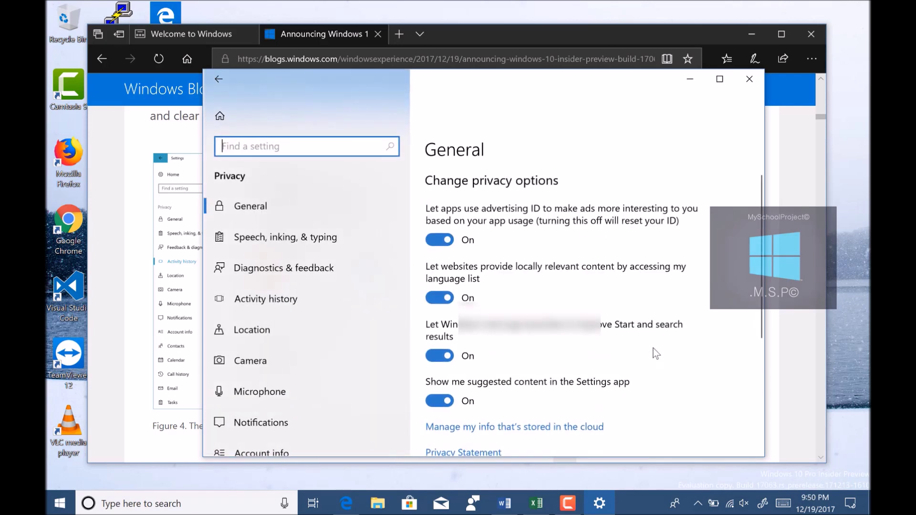
scroll(308, 297, down, 3)
scroll(308, 297, up, 3)
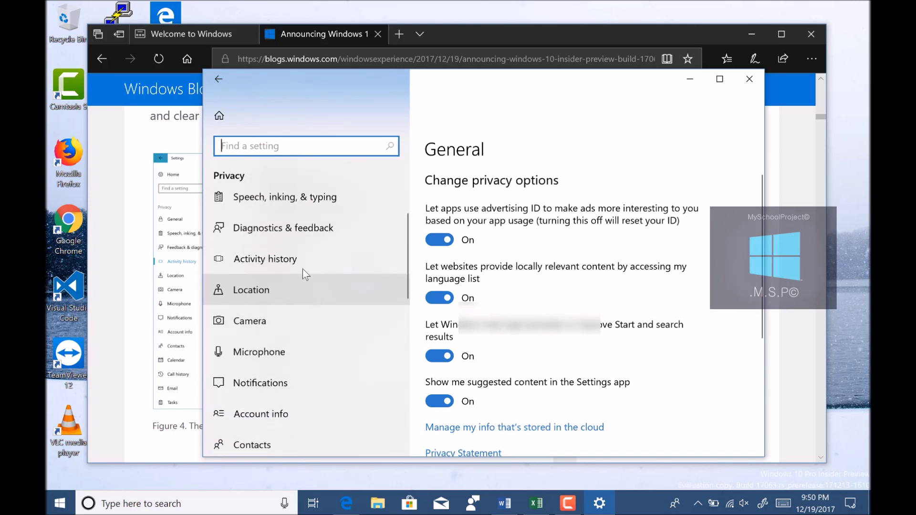
click(312, 303)
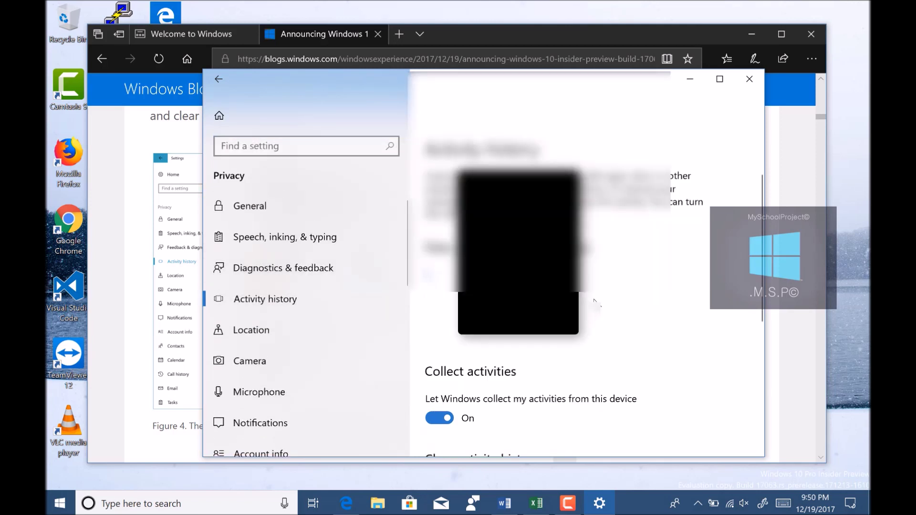
scroll(621, 296, down, 10)
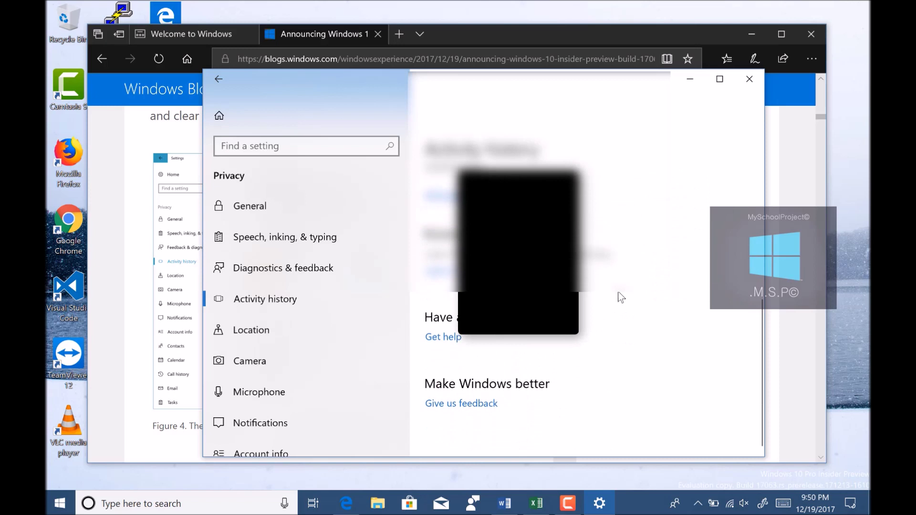
scroll(623, 299, up, 5)
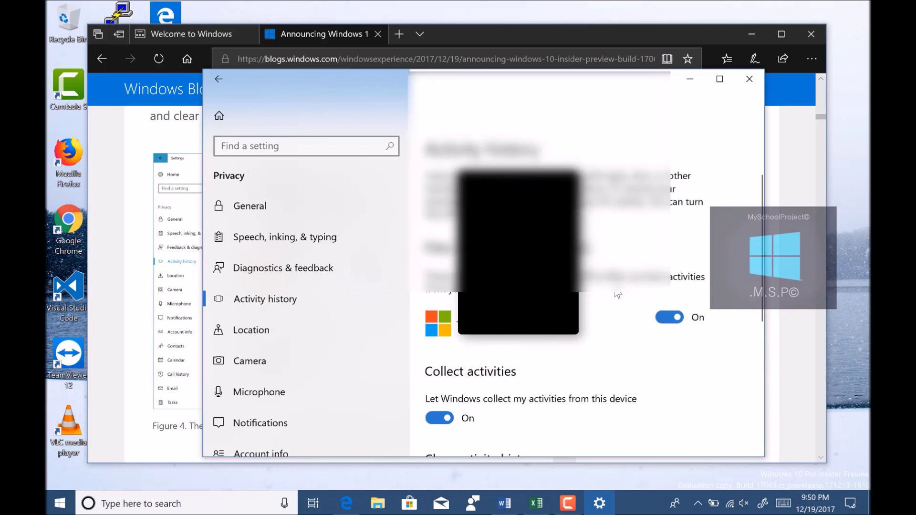
click(219, 116)
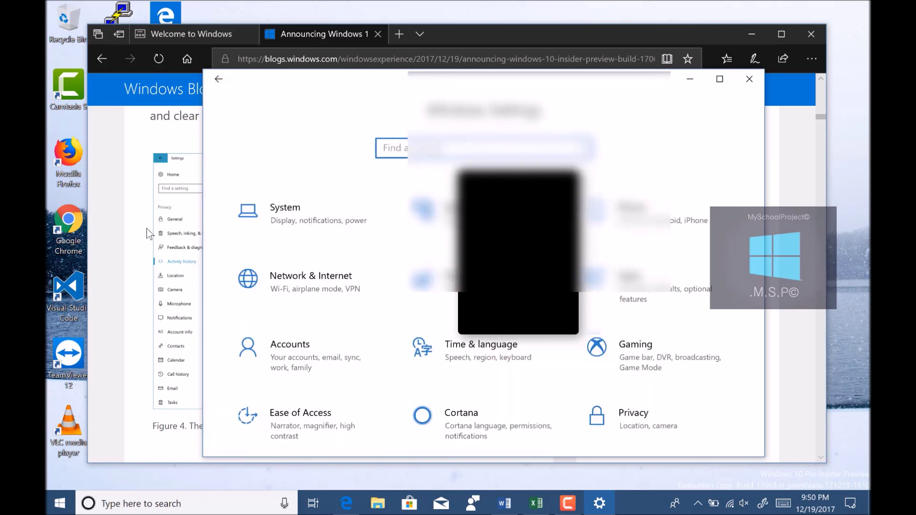
Return to the blog post, highlight the "Cortana" heading and read on through the "Getting started" section to Figure 6.
click(107, 198)
scroll(331, 310, down, 5)
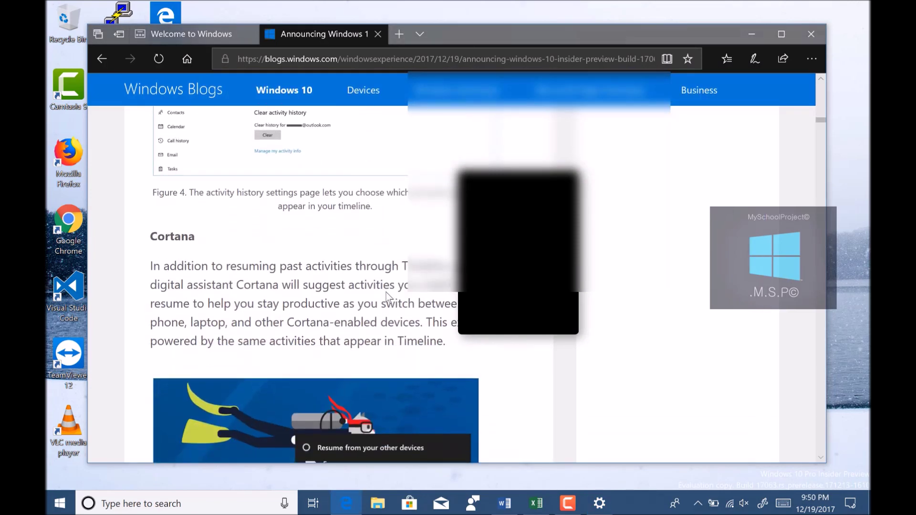
drag(149, 237, 195, 237)
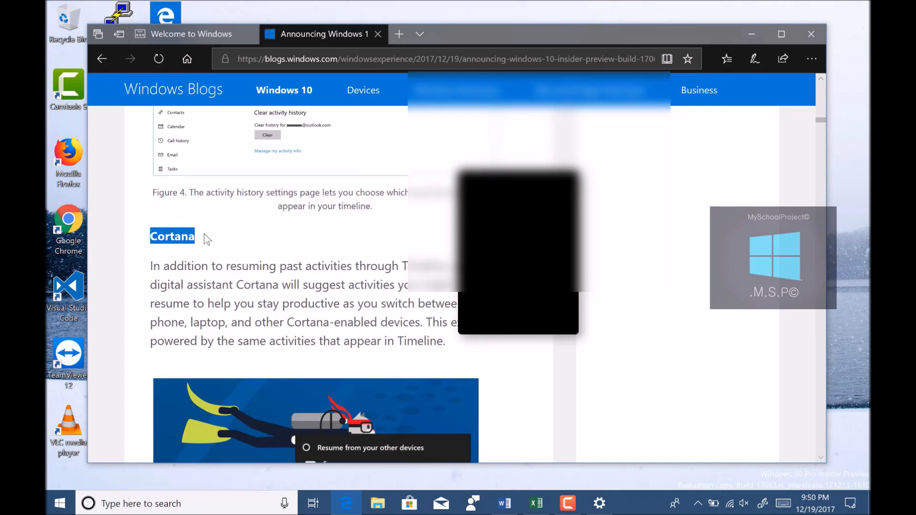
scroll(345, 304, down, 2)
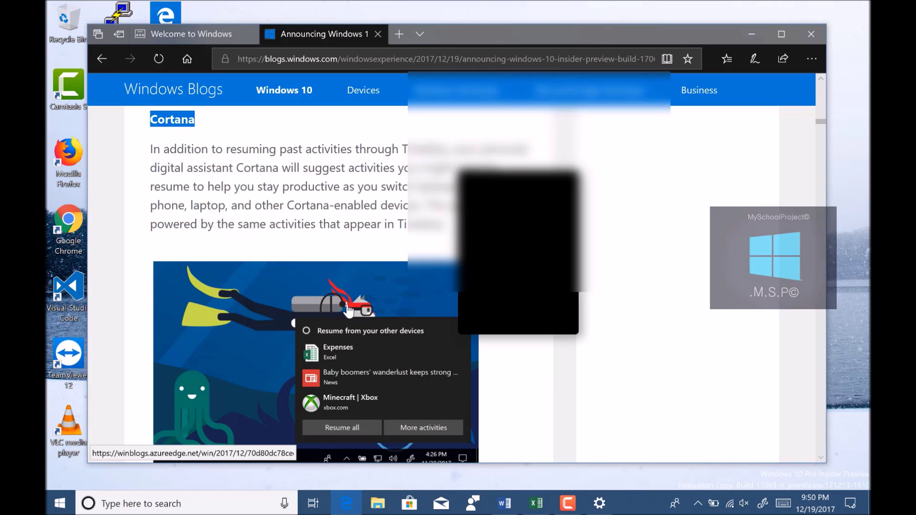
scroll(348, 308, down, 6)
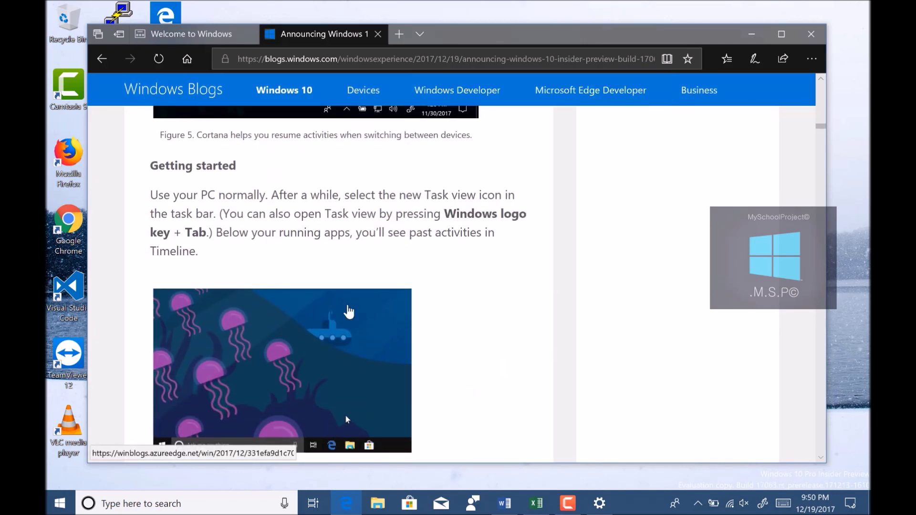
scroll(348, 308, down, 1)
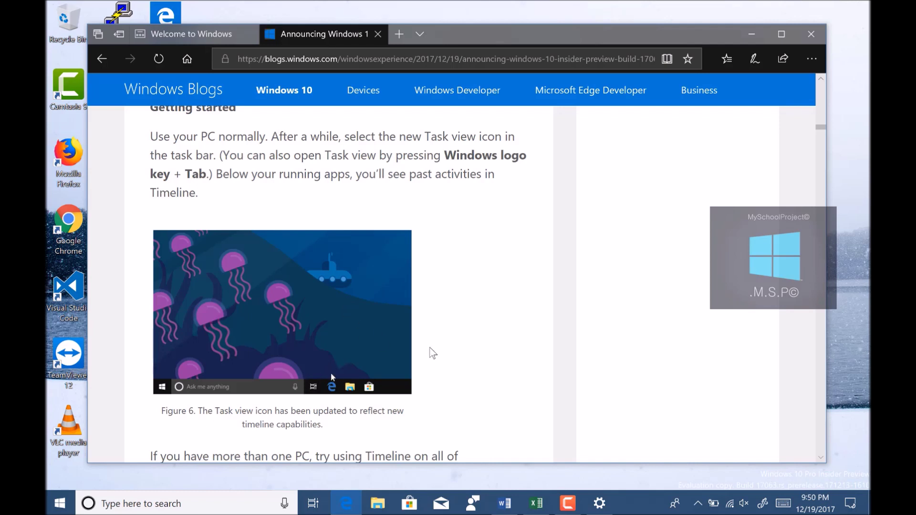
click(568, 503)
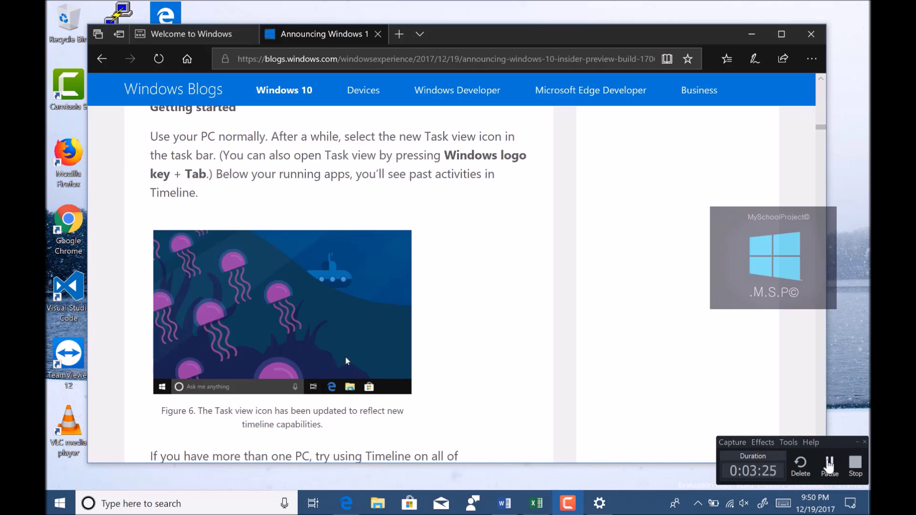